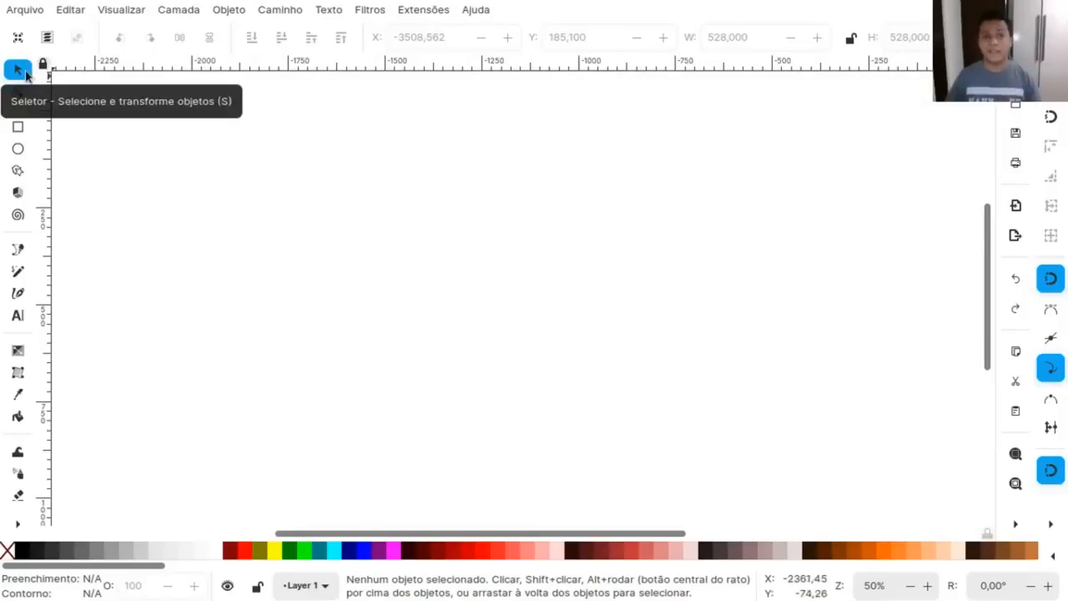
Select the black square, try stretching its right side outward to about 1075 wide, and undo the stretch.
{"action": "left_click_drag", "start_coordinate": [341, 382], "coordinate": [987, 367]}
{"action": "left_click", "coordinate": [420, 193]}
{"action": "left_click_drag", "start_coordinate": [420, 194], "coordinate": [472, 253]}
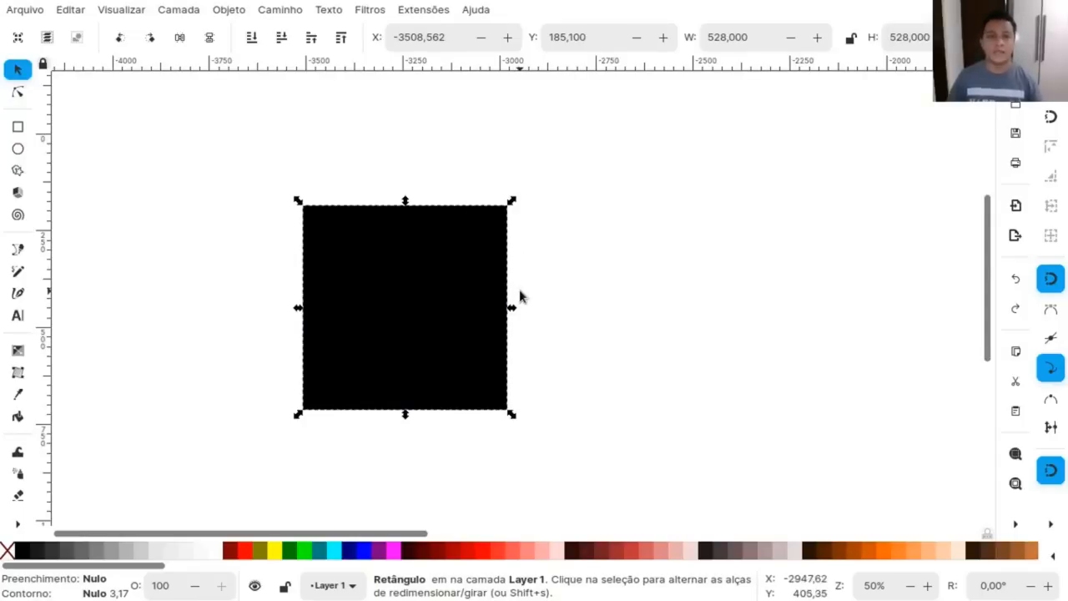
{"action": "left_click_drag", "start_coordinate": [512, 309], "coordinate": [725, 309]}
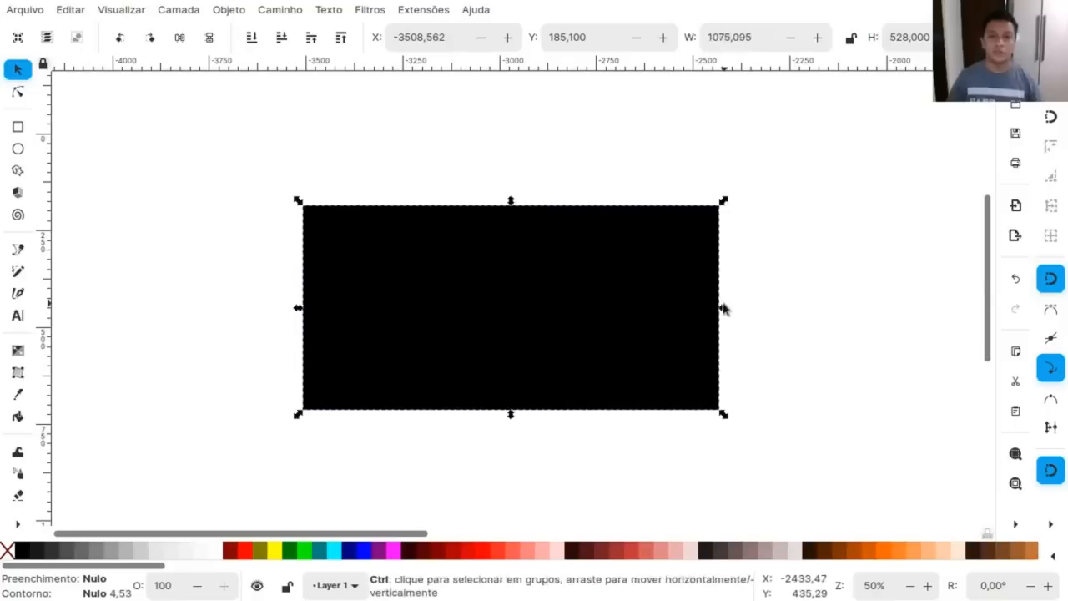
{"action": "key", "text": "ctrl+z"}
Reselect the square, try stretching its left side outward, and undo that change.
{"action": "left_click", "coordinate": [93, 158]}
{"action": "left_click", "coordinate": [425, 346]}
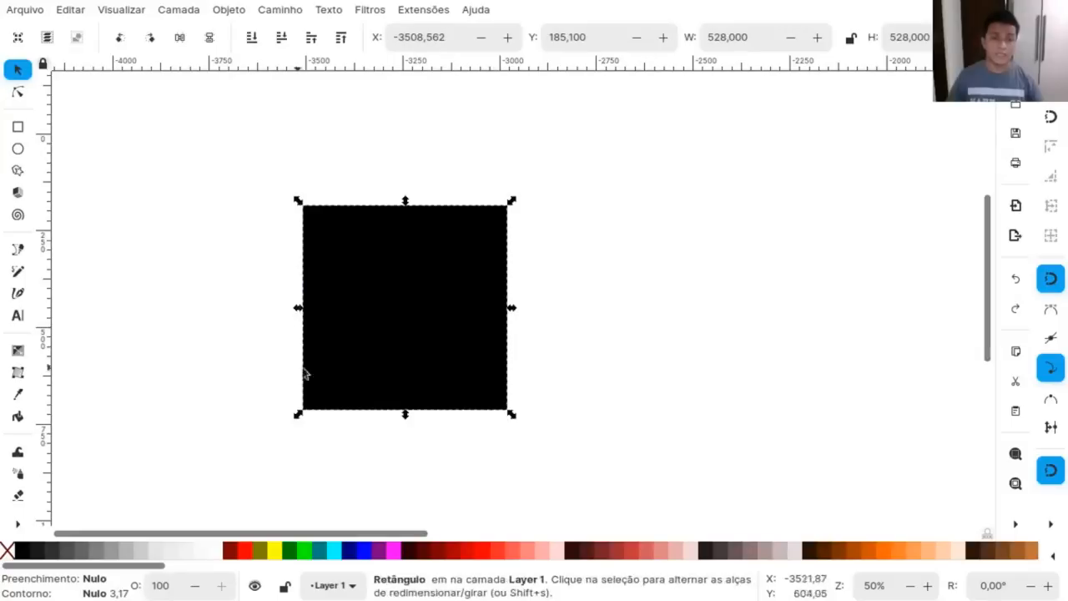
{"action": "left_click_drag", "start_coordinate": [300, 309], "coordinate": [195, 313]}
{"action": "key", "text": "ctrl+z"}
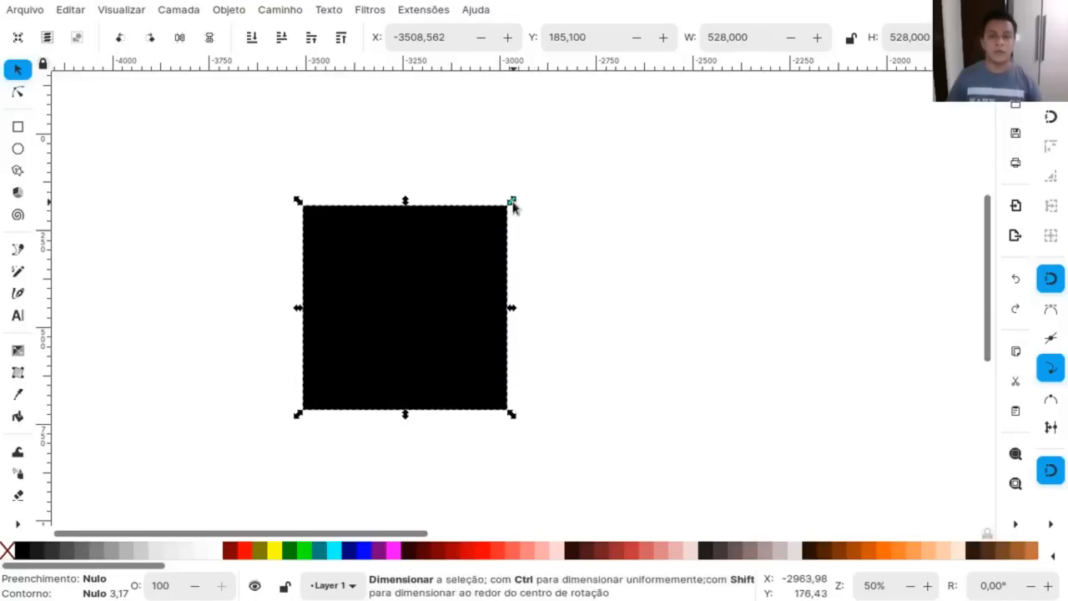
Try scaling the square from its upper-right corner, including proportionally to about 636 by 636, and undo the scaling.
{"action": "left_click_drag", "start_coordinate": [513, 206], "coordinate": [641, 107]}
{"action": "key", "text": "Escape"}
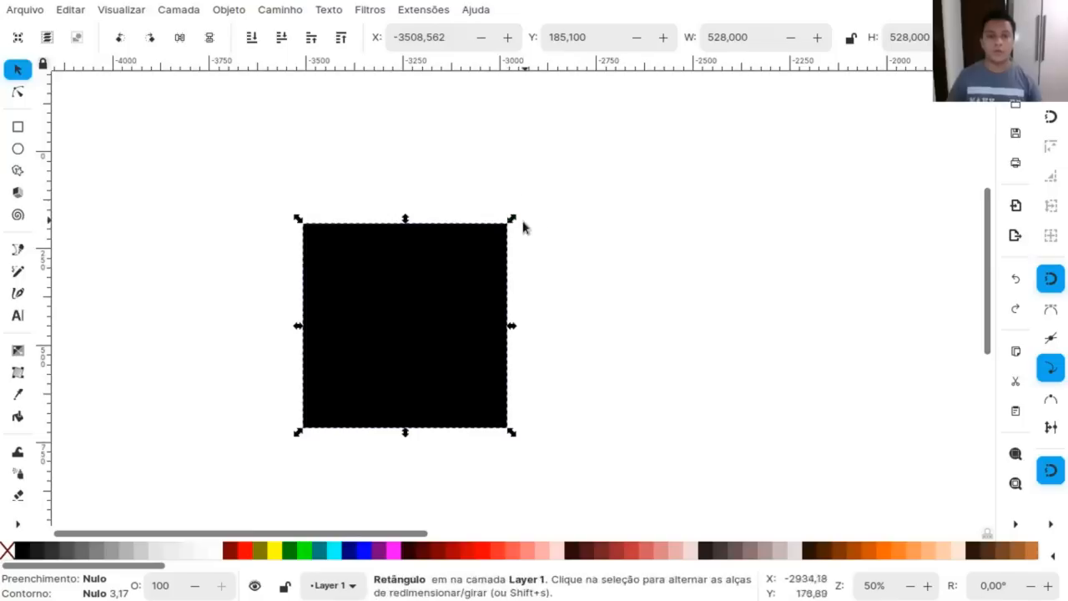
{"action": "left_click_drag", "start_coordinate": [511, 219], "coordinate": [555, 178]}
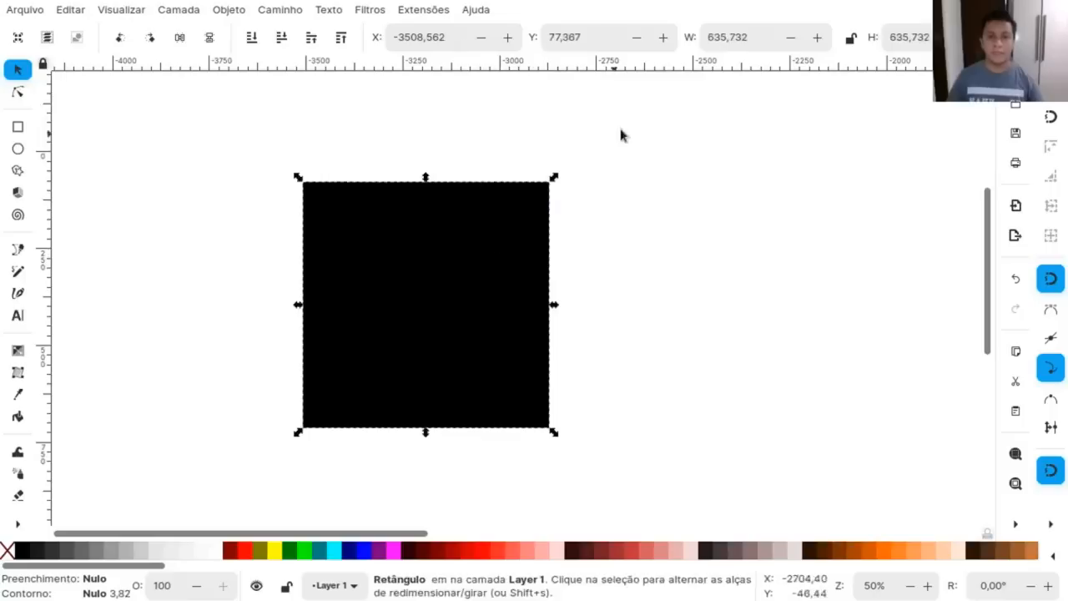
{"action": "key", "text": "ctrl+z"}
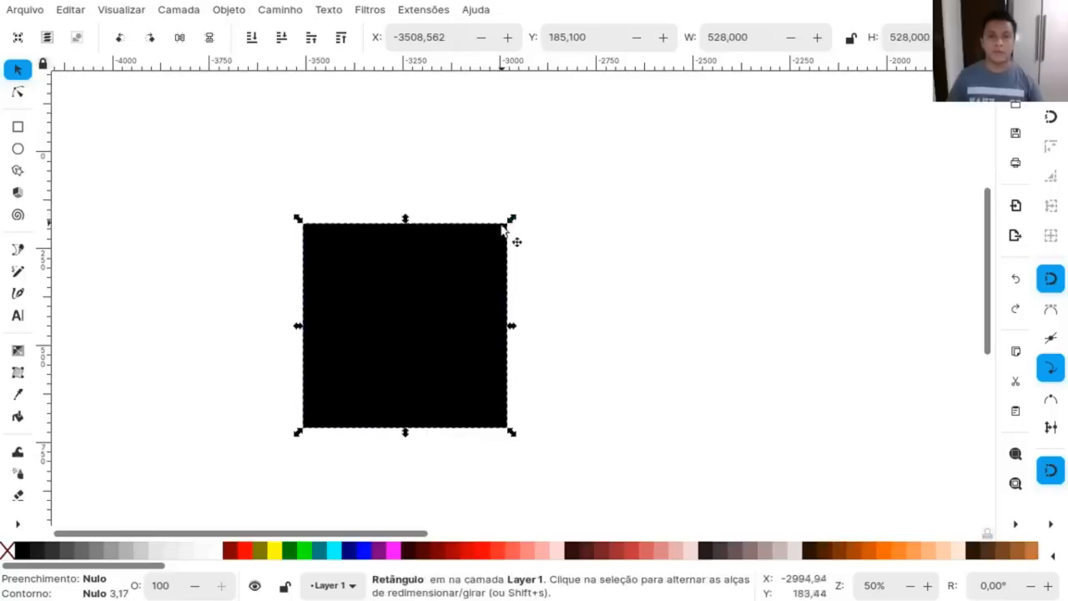
Scale the square proportionally about its centre to about 605 by 605 and move it to about X -3420, Y 110.
{"action": "left_click_drag", "start_coordinate": [514, 223], "coordinate": [542, 210]}
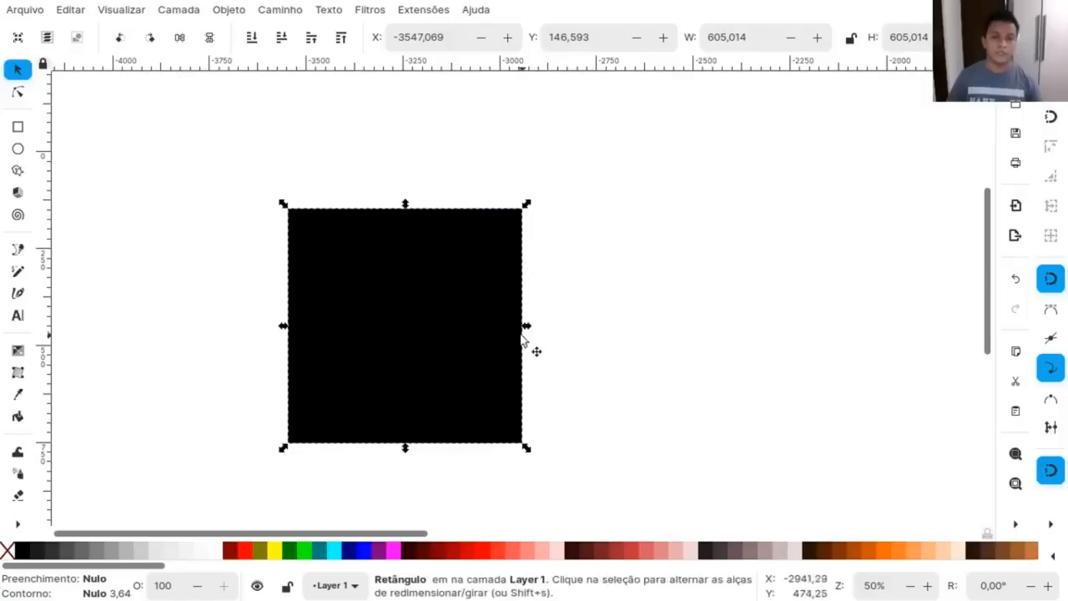
{"action": "left_click", "coordinate": [602, 324]}
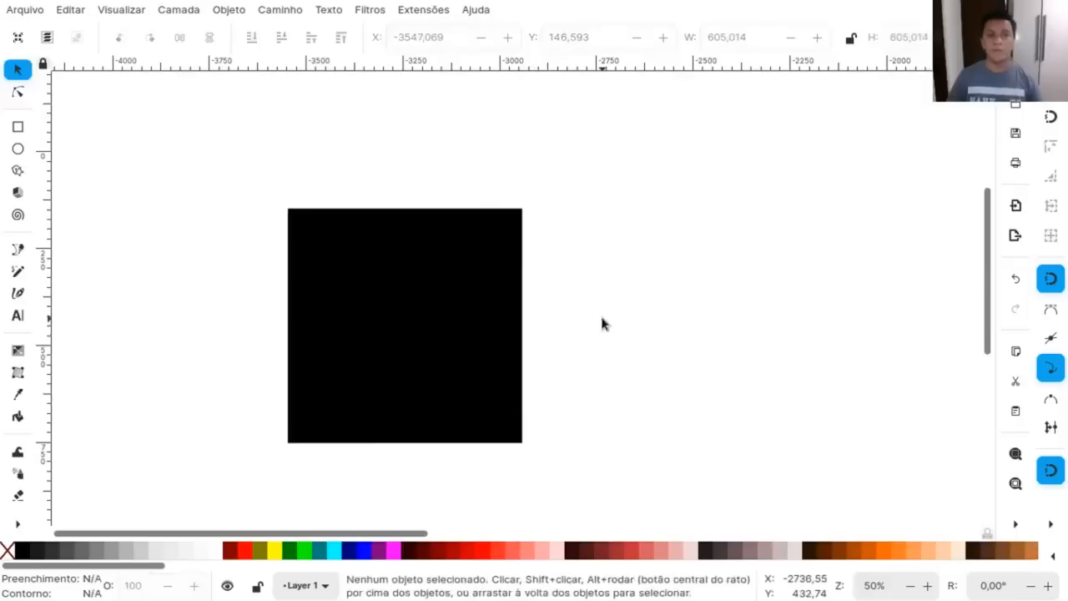
{"action": "left_click", "coordinate": [498, 308]}
{"action": "mouse_move", "coordinate": [498, 307]}
{"action": "left_mouse_down"}
{"action": "mouse_move", "coordinate": [479, 310]}
{"action": "mouse_move", "coordinate": [510, 302]}
{"action": "left_mouse_up"}
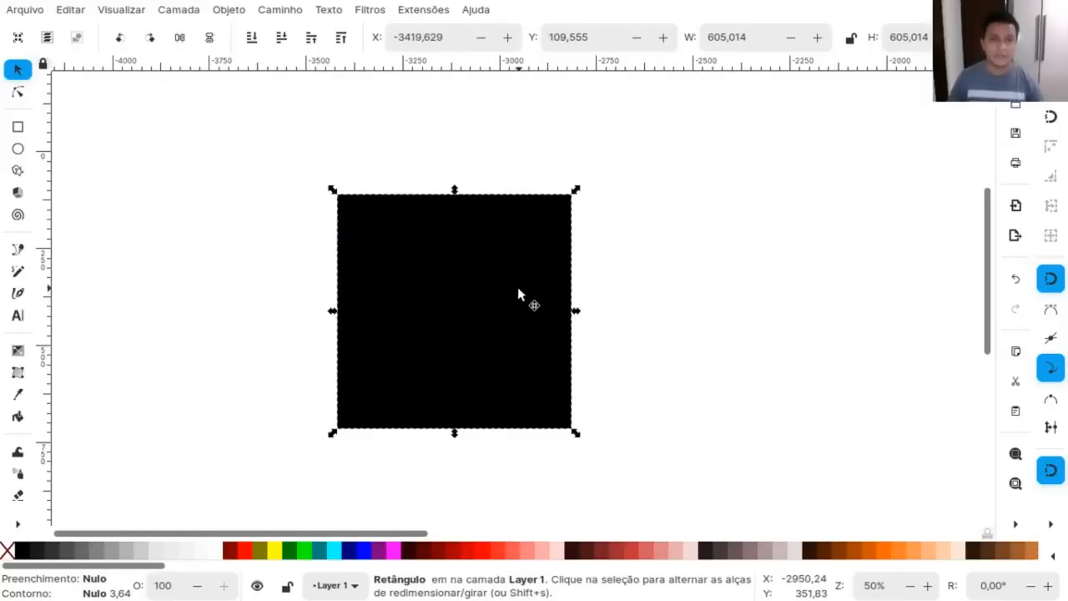
{"action": "left_click", "coordinate": [518, 293]}
{"action": "left_click", "coordinate": [519, 294]}
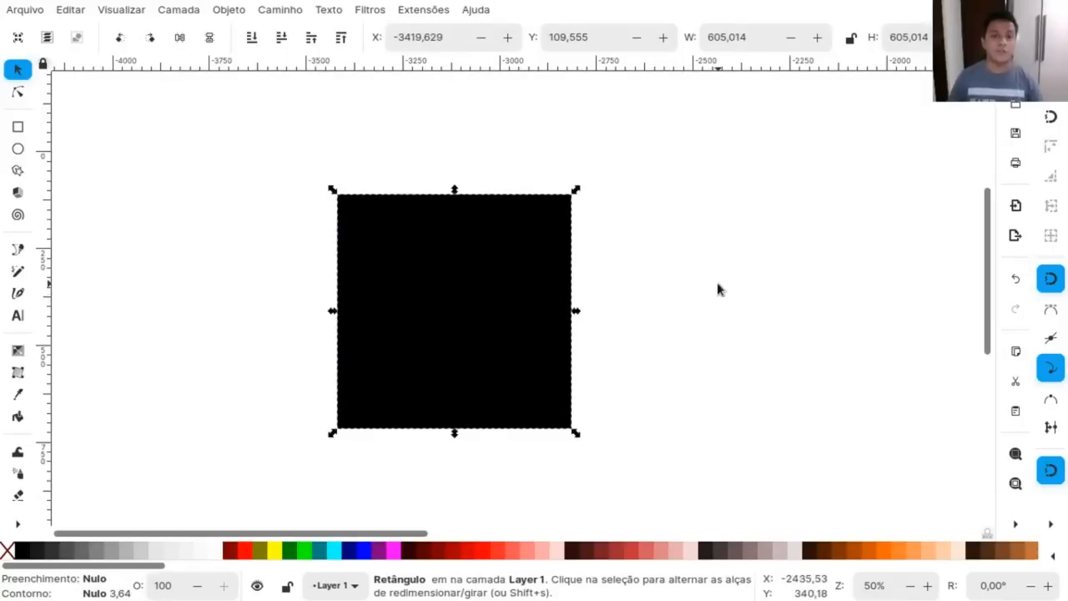
Switch the square to its rotation handles, try rotating it slightly counterclockwise, and undo the rotation.
{"action": "left_click", "coordinate": [487, 262]}
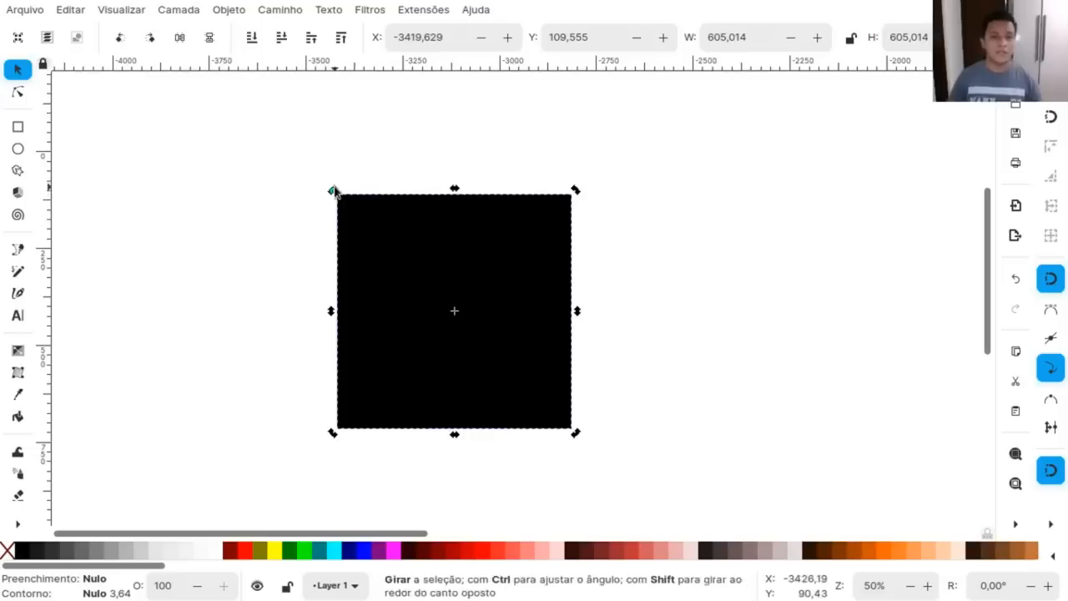
{"action": "left_click_drag", "start_coordinate": [332, 192], "coordinate": [319, 236]}
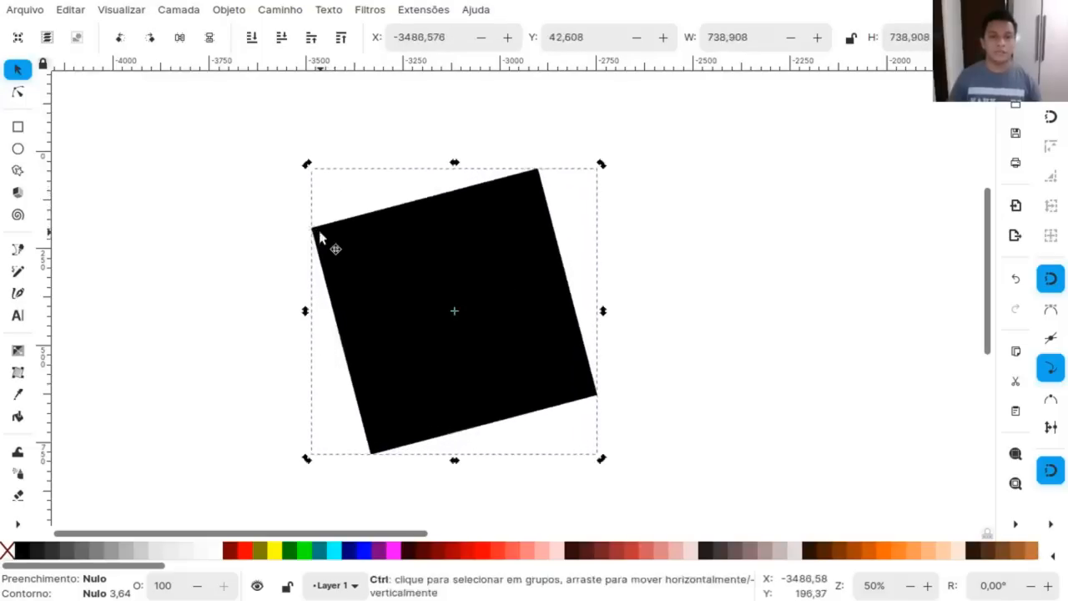
{"action": "key", "text": "ctrl+z"}
Try skewing the square vertically from its left side and horizontally from its top side, undoing each skew.
{"action": "left_click_drag", "start_coordinate": [331, 312], "coordinate": [336, 281]}
{"action": "key", "text": "ctrl+z"}
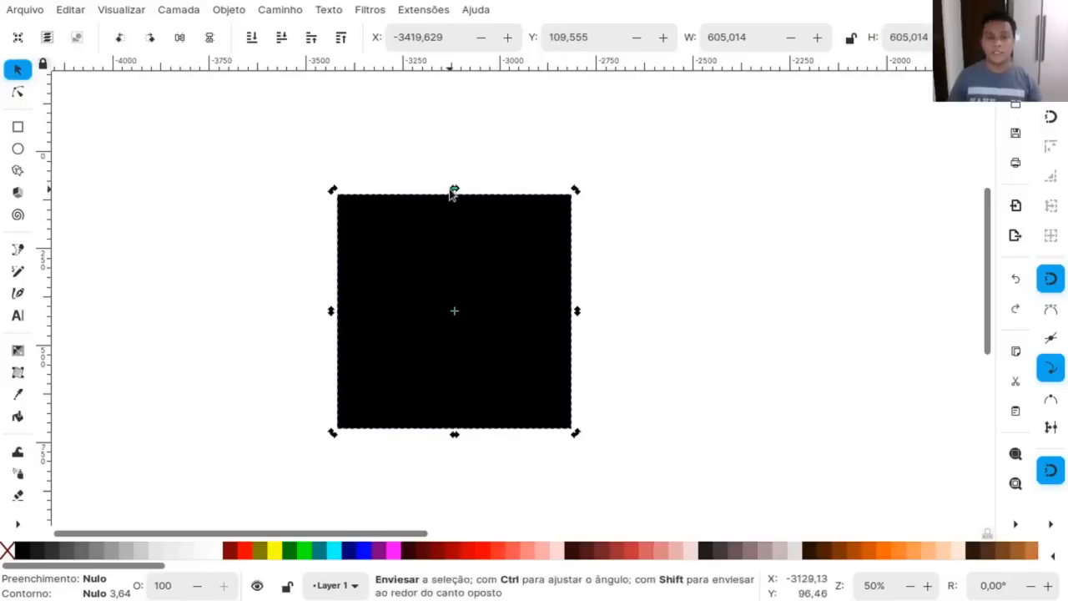
{"action": "left_click_drag", "start_coordinate": [450, 192], "coordinate": [543, 209]}
{"action": "key", "text": "ctrl+z"}
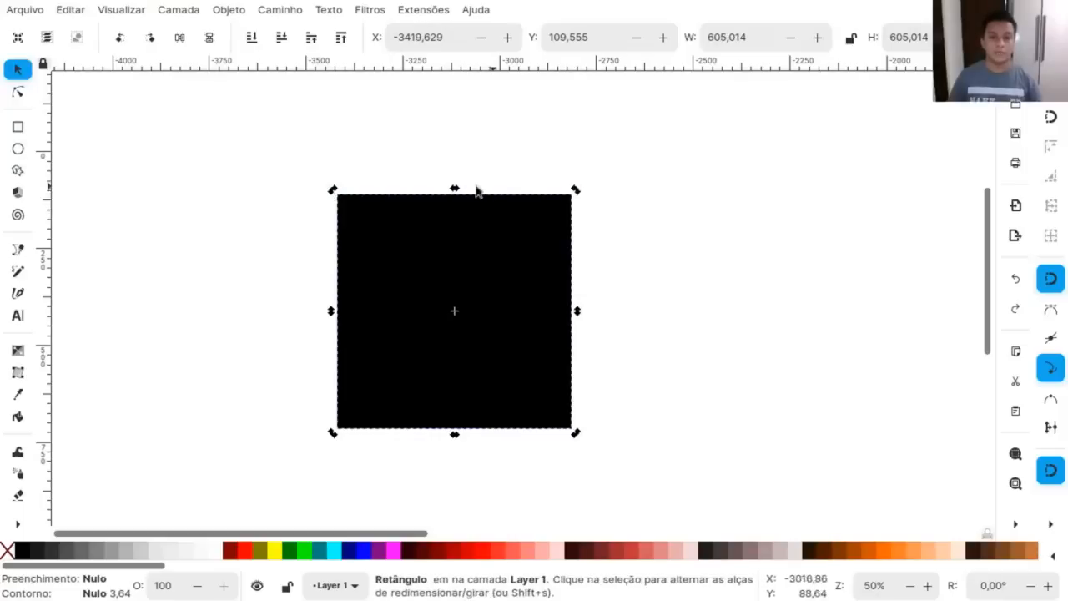
Rotate the square exactly 45° clockwise into a diamond using snapped angle increments, and deselect it.
{"action": "left_click_drag", "start_coordinate": [334, 191], "coordinate": [306, 316]}
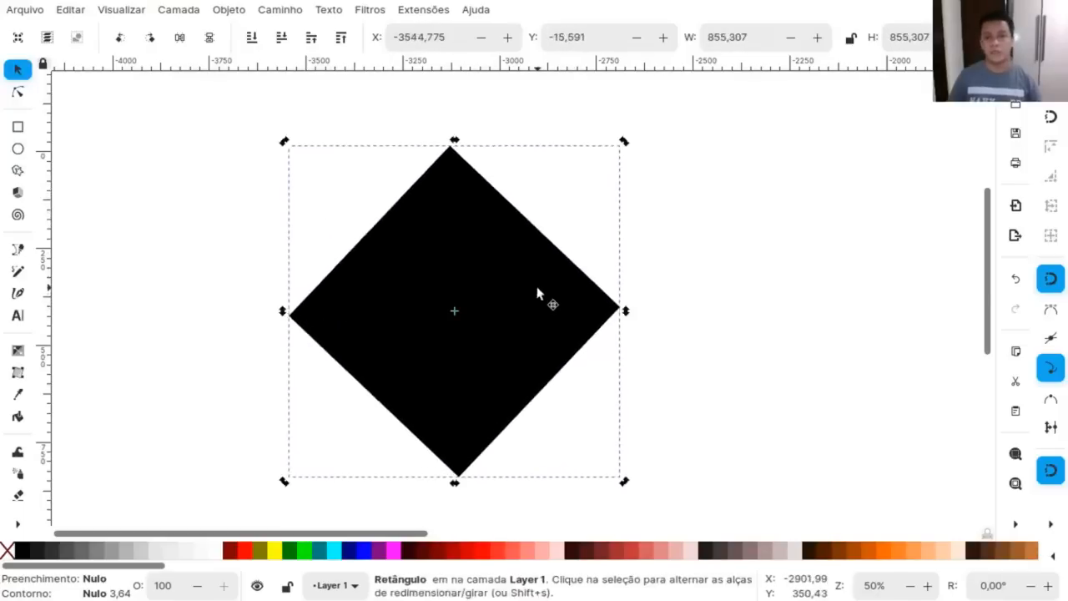
{"action": "key", "text": "ctrl+z"}
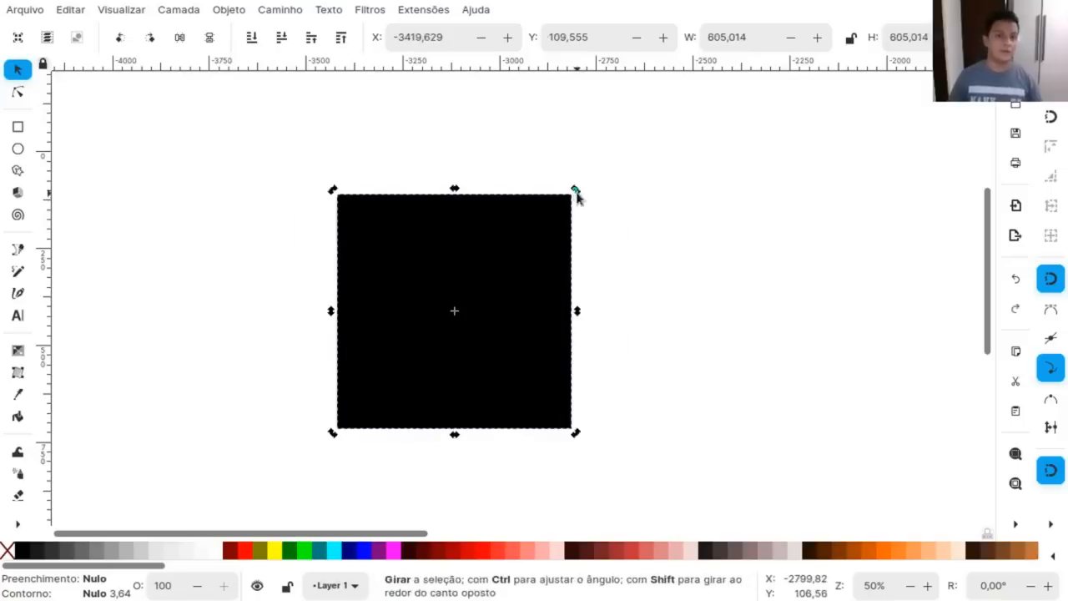
{"action": "key", "text": "ctrl"}
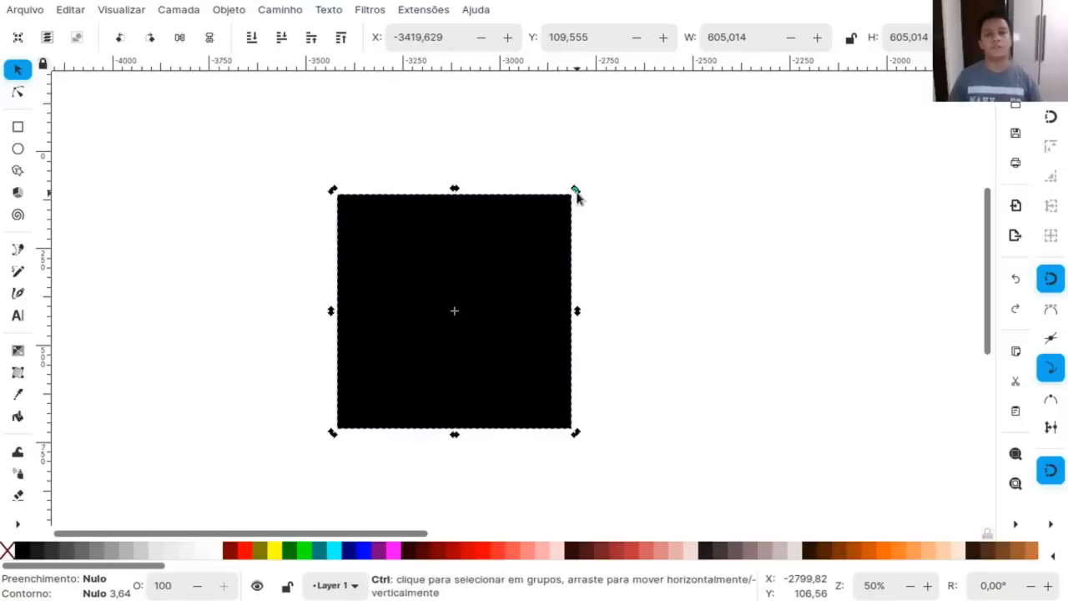
{"action": "left_click_drag", "start_coordinate": [576, 196], "coordinate": [647, 309]}
{"action": "left_click", "coordinate": [665, 309]}
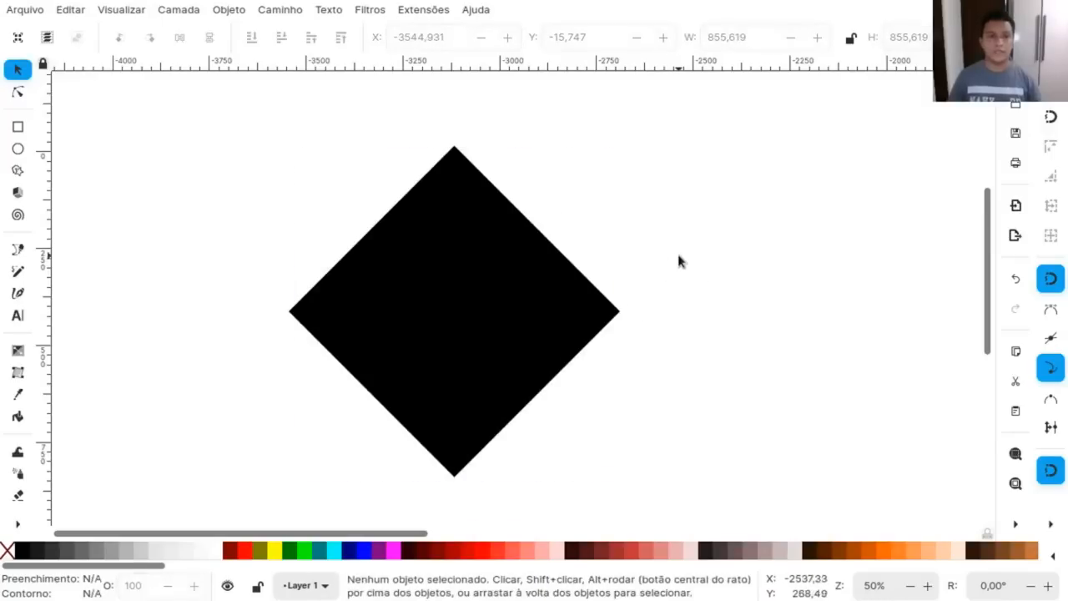
Reselect the diamond and view the units and the transform options for rounded corners, gradients and patterns.
{"action": "left_click", "coordinate": [475, 285]}
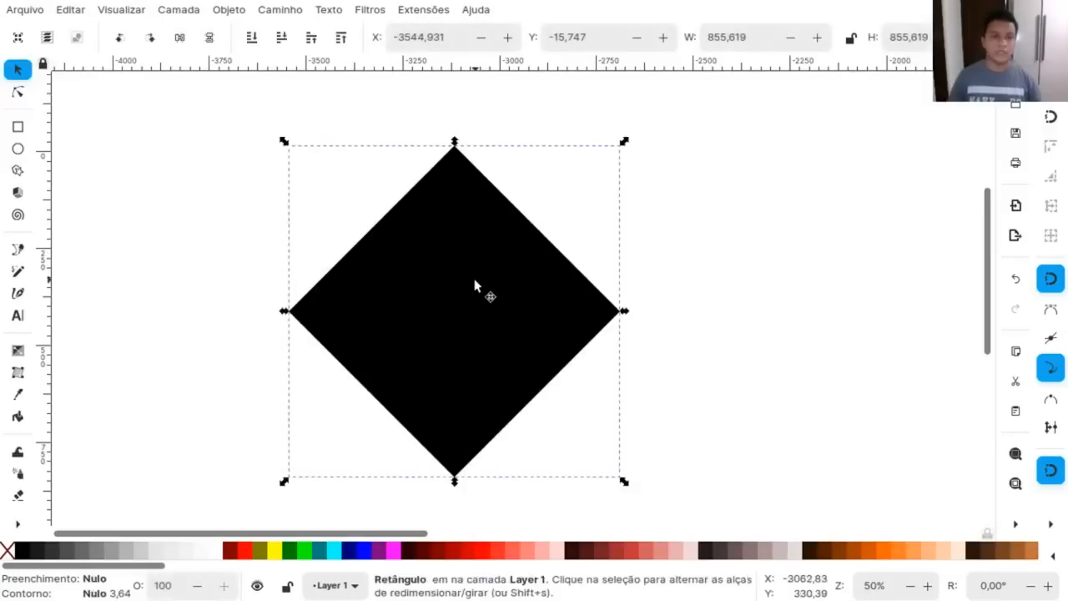
{"action": "left_click", "coordinate": [475, 285]}
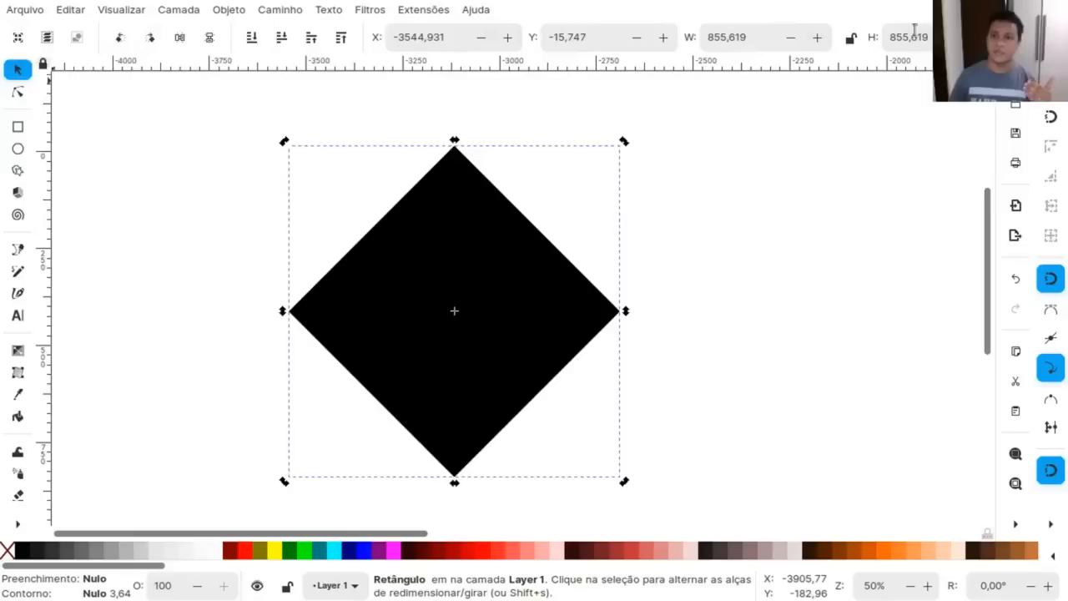
{"action": "left_click", "coordinate": [1053, 38]}
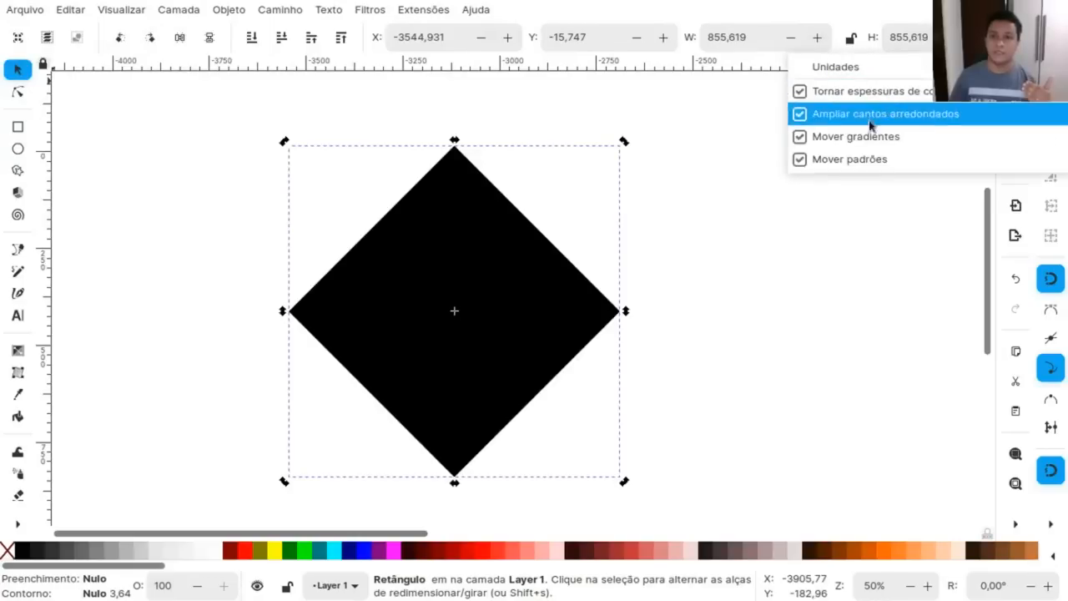
{"action": "left_click", "coordinate": [857, 242]}
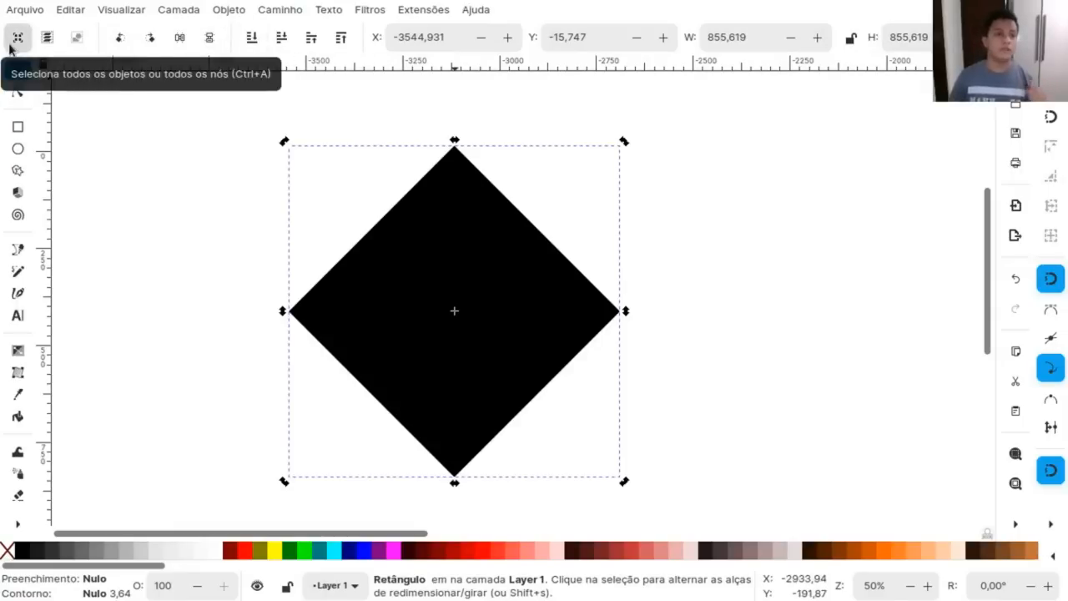
Draw a circle about 191 in diameter beside the diamond's upper left and select both objects.
{"action": "left_click", "coordinate": [17, 149]}
{"action": "left_click_drag", "start_coordinate": [152, 206], "coordinate": [194, 237]}
{"action": "left_click", "coordinate": [18, 68]}
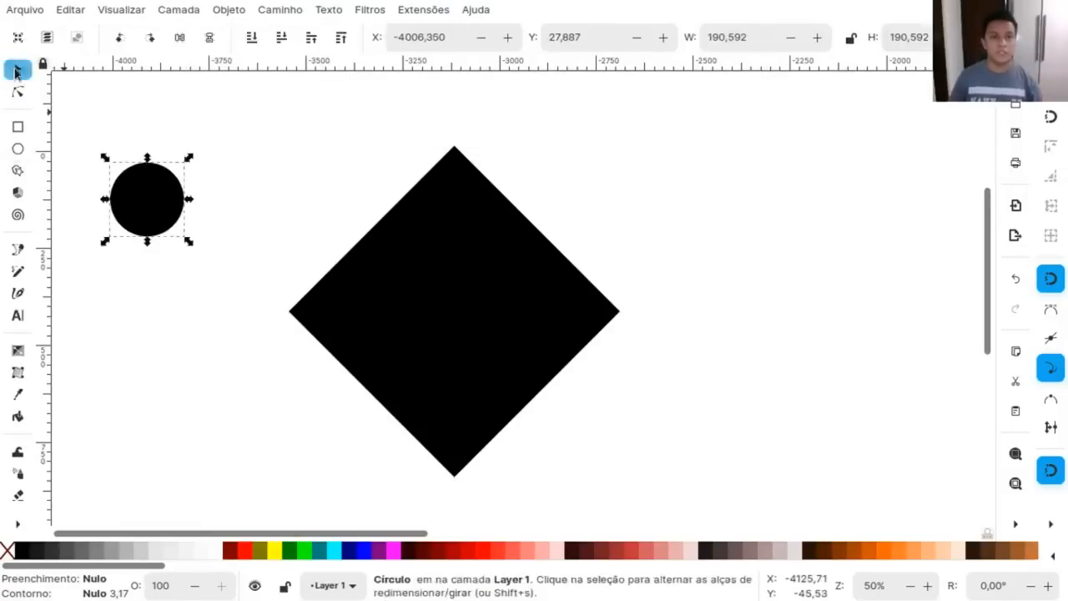
{"action": "left_click", "coordinate": [14, 37]}
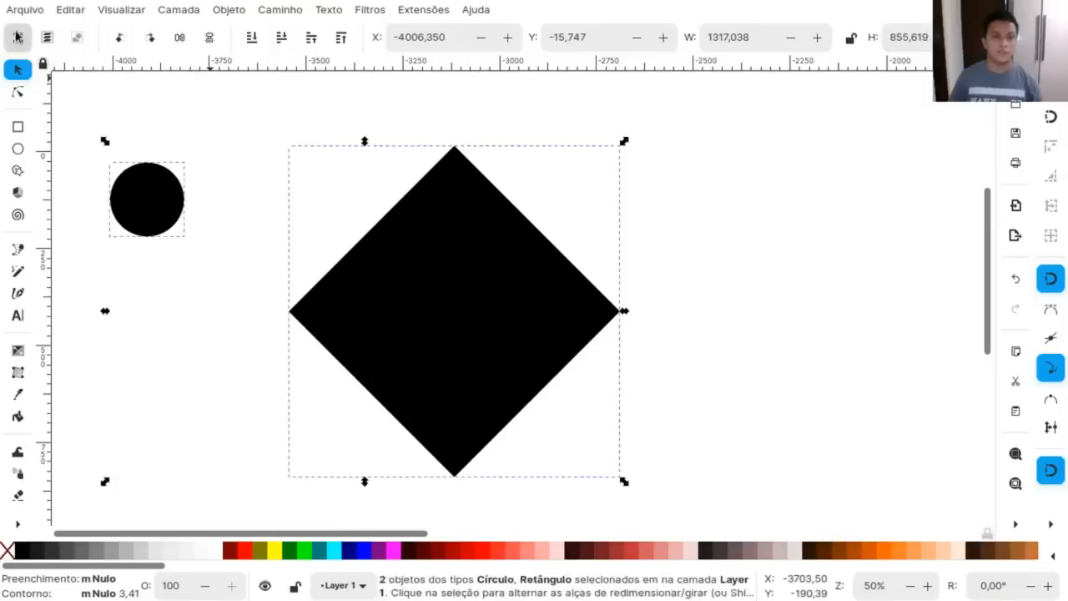
Clear the selection and delete the small circle.
{"action": "left_click", "coordinate": [194, 146]}
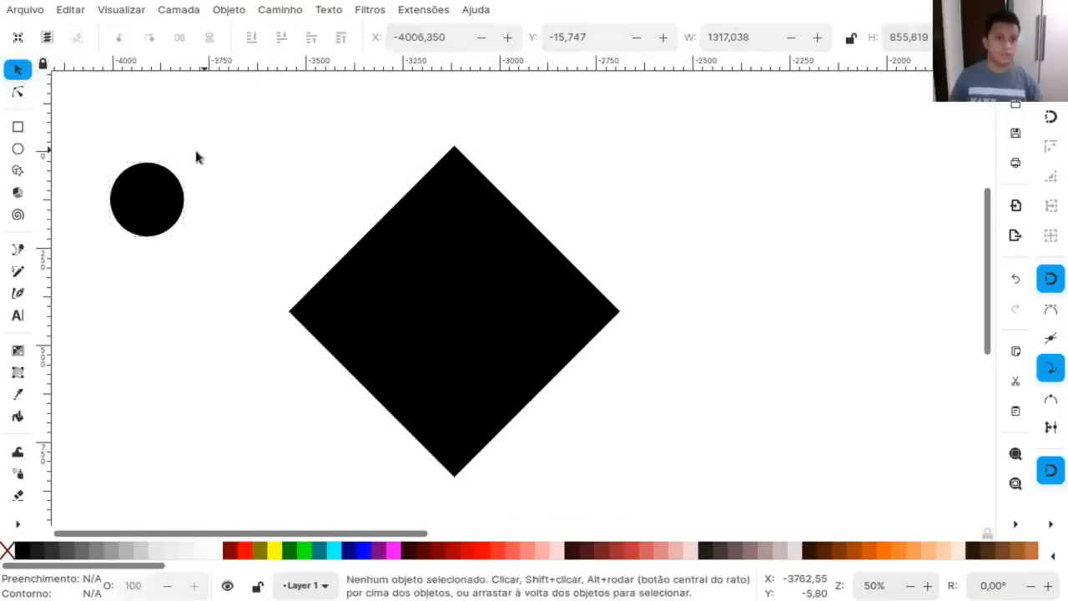
{"action": "left_click", "coordinate": [142, 181]}
{"action": "key", "text": "Delete"}
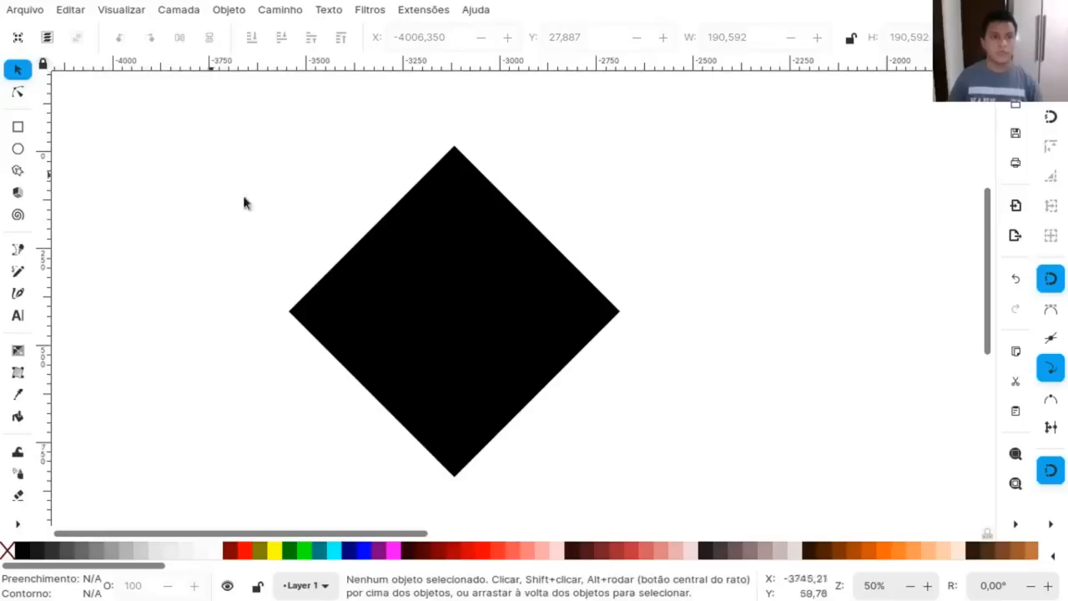
Practise selecting and deselecting all objects, then rotate the diamond 90° counterclockwise and back 90° clockwise.
{"action": "key", "text": "ctrl+a"}
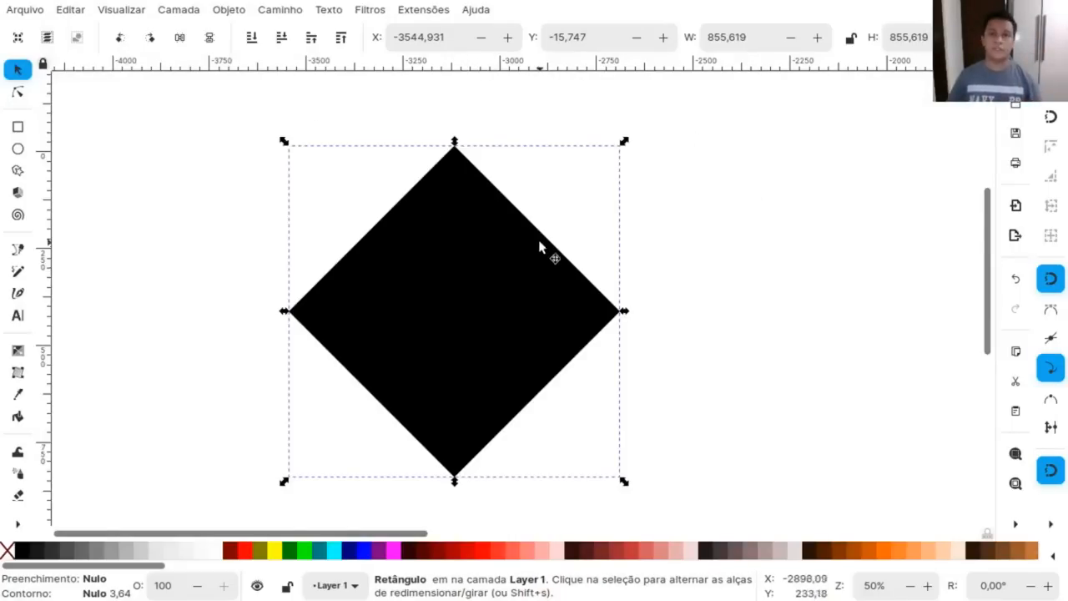
{"action": "left_click", "coordinate": [86, 36]}
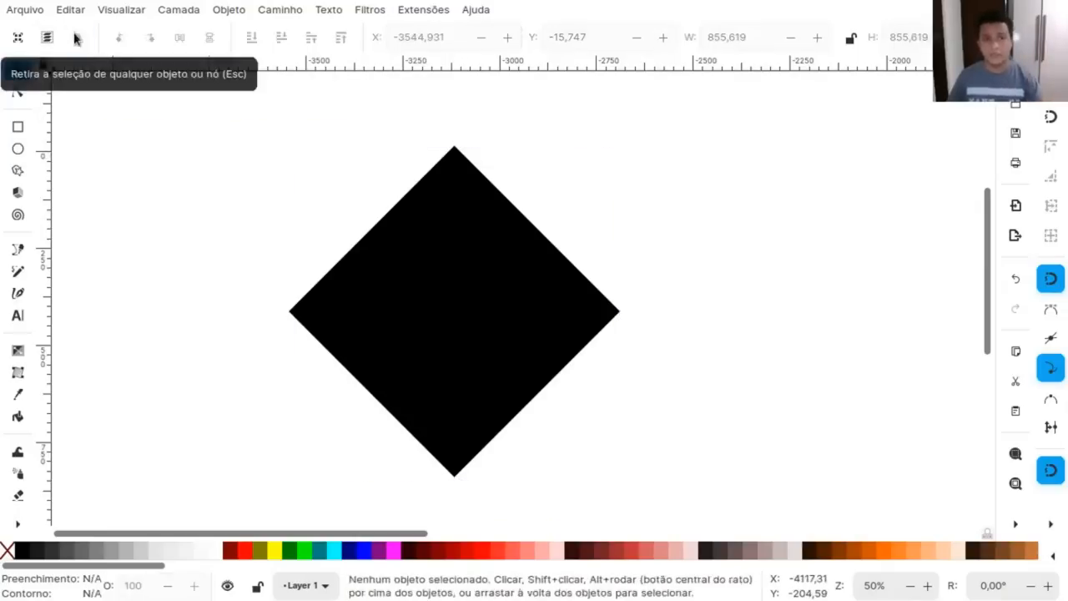
{"action": "left_click", "coordinate": [455, 311]}
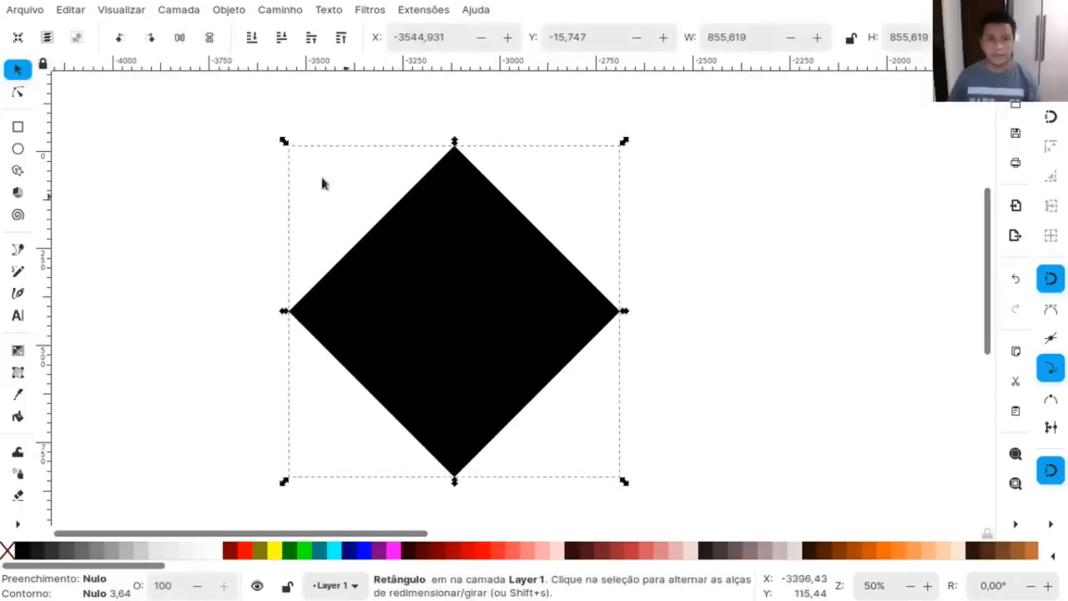
{"action": "left_click", "coordinate": [120, 37]}
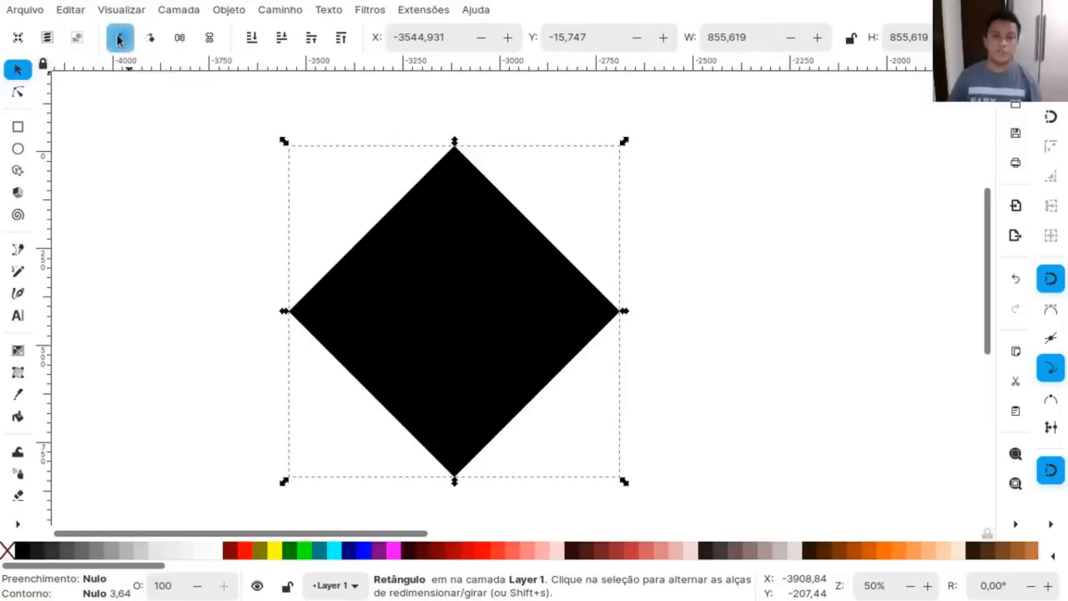
{"action": "left_click", "coordinate": [149, 38]}
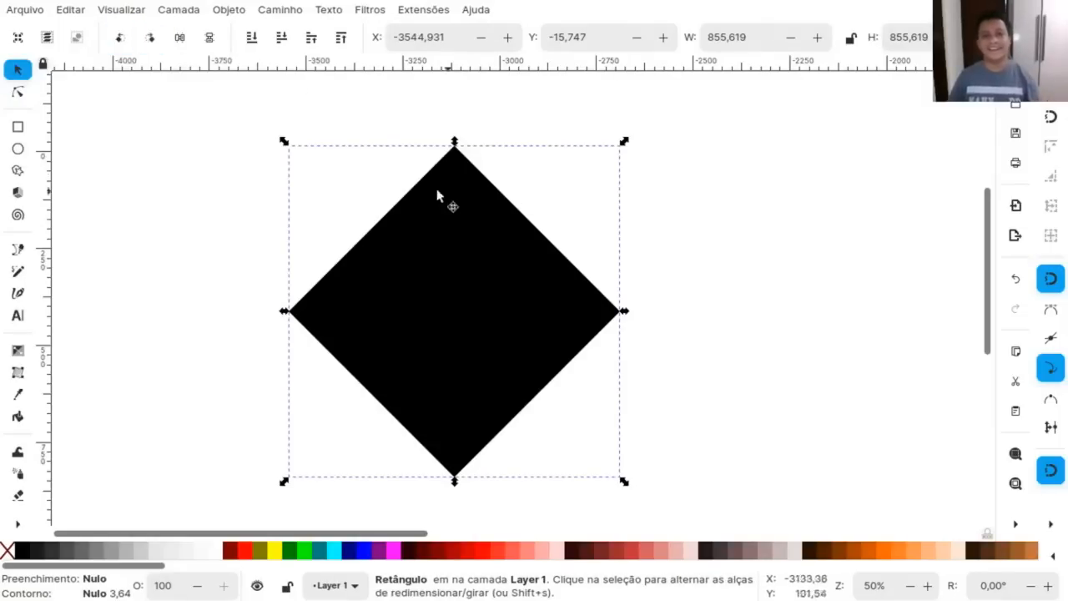
Rotate the diamond clockwise in successive snapped increments until its sides are vertical and horizontal.
{"action": "left_click", "coordinate": [463, 226]}
{"action": "left_click_drag", "start_coordinate": [624, 143], "coordinate": [649, 179]}
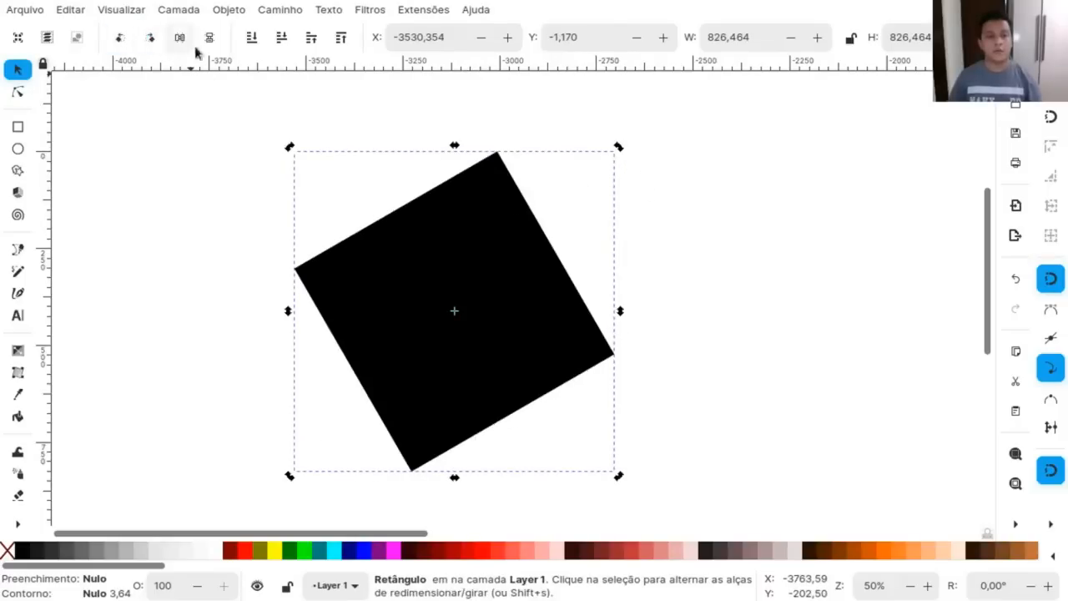
{"action": "left_click_drag", "start_coordinate": [622, 148], "coordinate": [637, 192]}
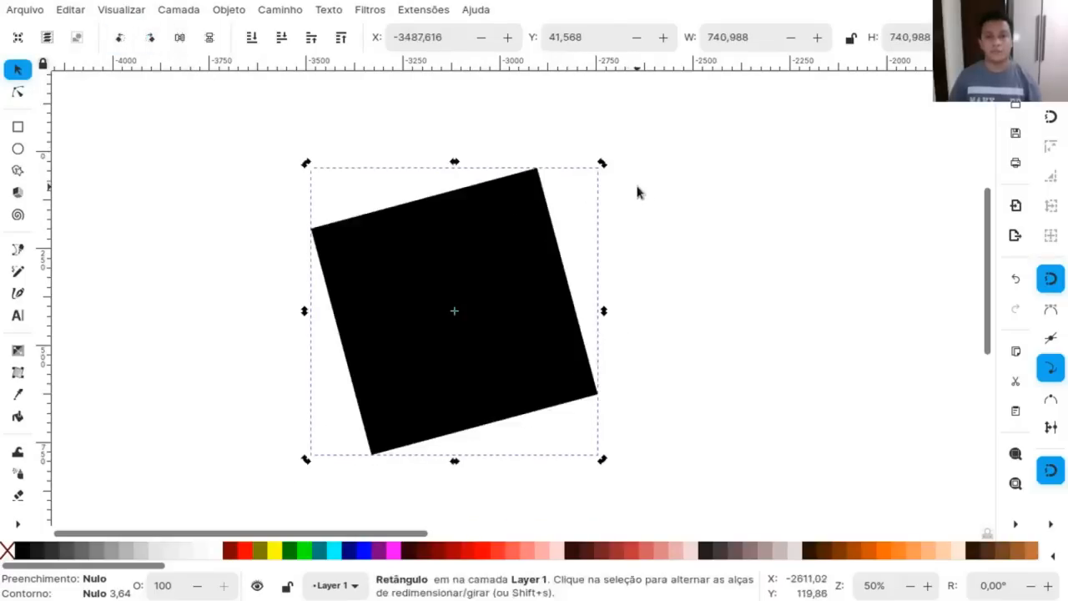
{"action": "left_click_drag", "start_coordinate": [602, 165], "coordinate": [617, 207]}
Stretch the square upward to about 867 high and rotate the resulting rectangle 90° clockwise.
{"action": "left_click_drag", "start_coordinate": [453, 191], "coordinate": [456, 96]}
{"action": "left_click", "coordinate": [150, 38]}
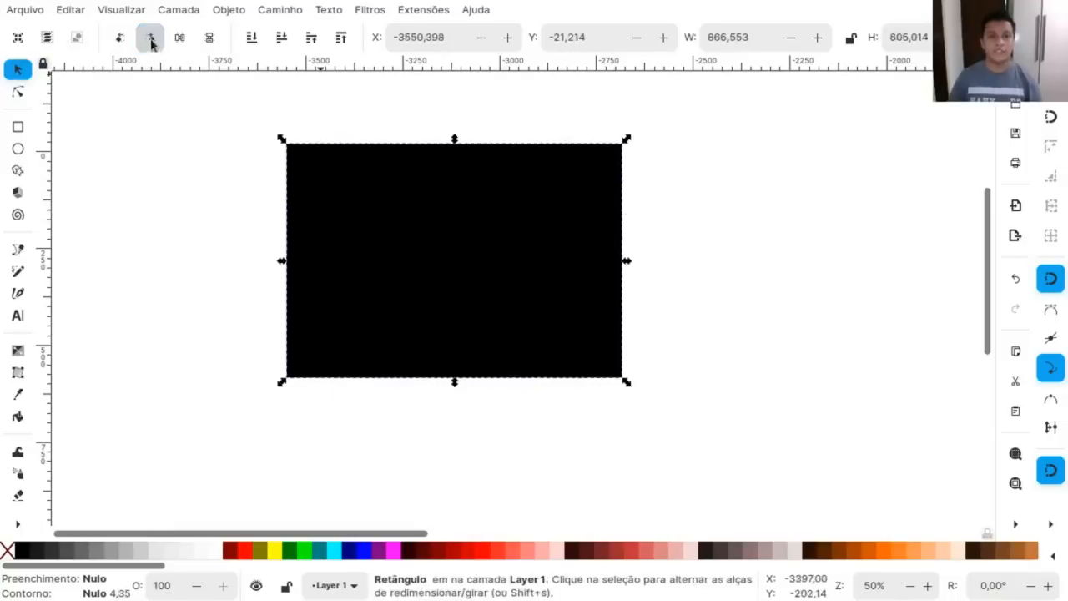
Practise rotating the selected rectangle in 90° turns, clockwise and counterclockwise.
{"action": "left_click", "coordinate": [150, 38]}
{"action": "left_click", "coordinate": [150, 38]}
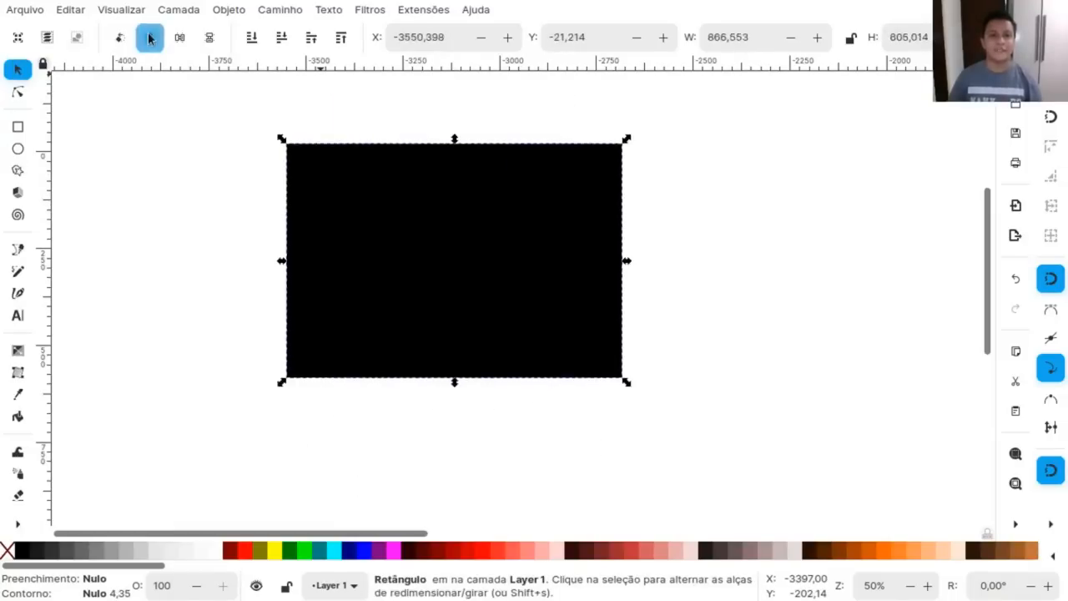
{"action": "left_click", "coordinate": [119, 38]}
{"action": "key", "text": "ctrl+bracketleft"}
{"action": "key", "text": "ctrl+bracketleft"}
{"action": "key", "text": "ctrl+bracketleft"}
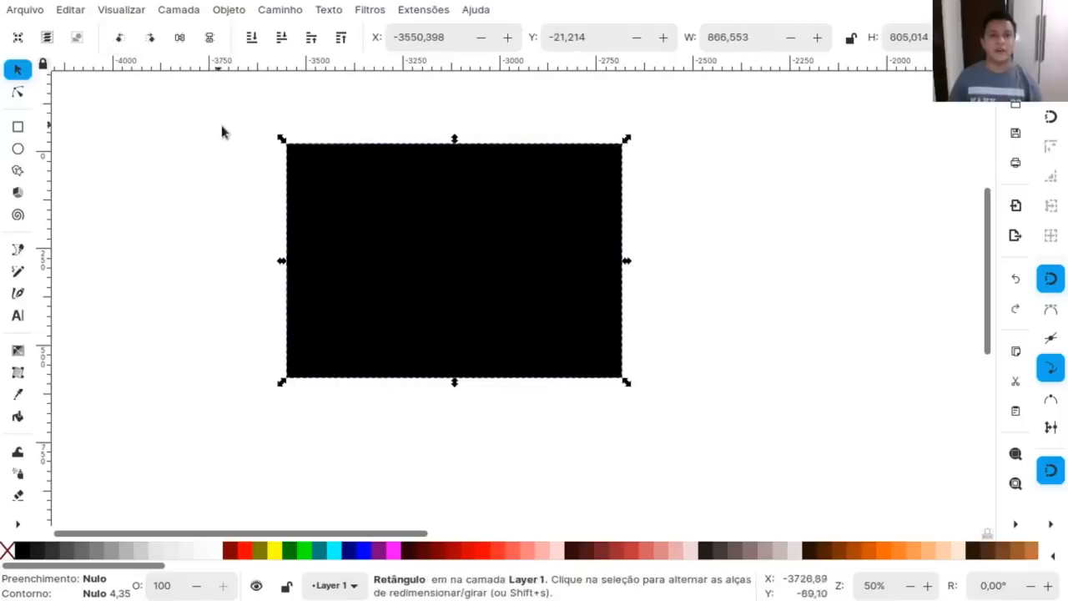
Undo the rectangle's rotations and its upward stretch, then clear the selection.
{"action": "key", "text": "ctrl+z"}
{"action": "key", "text": "ctrl+z"}
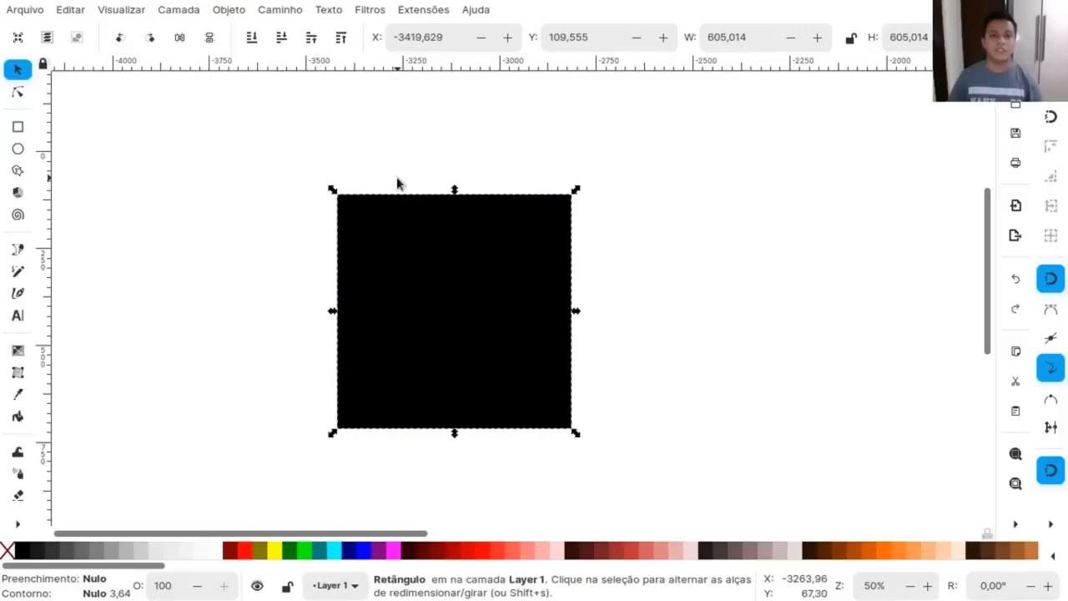
{"action": "left_click", "coordinate": [594, 257]}
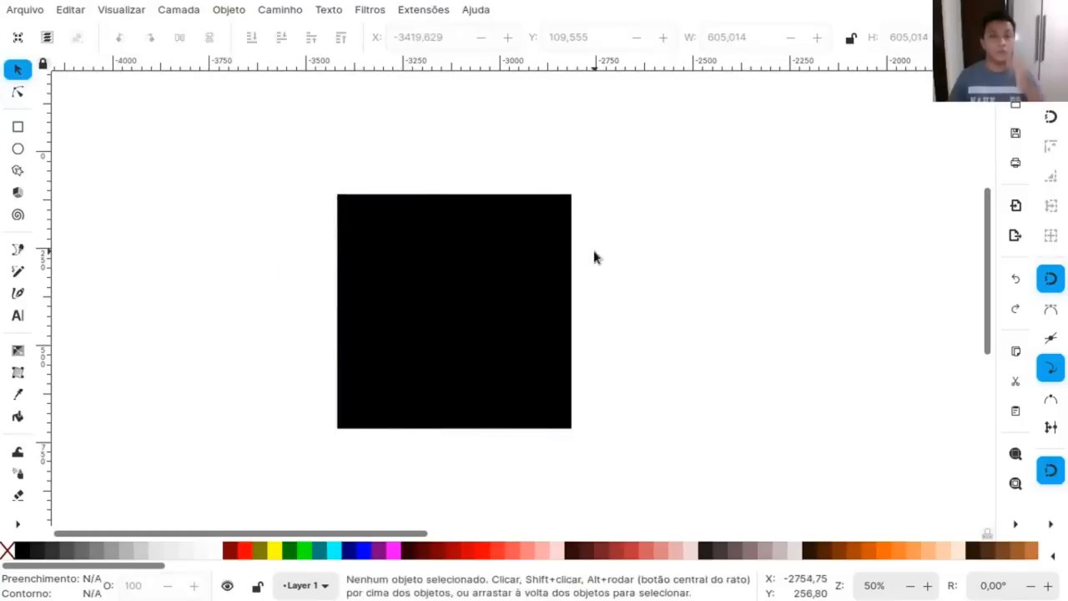
Stretch the black square upward and rotate it clockwise into a tilted rectangle with bounds about 1058 wide and 826 high.
{"action": "left_click", "coordinate": [480, 255]}
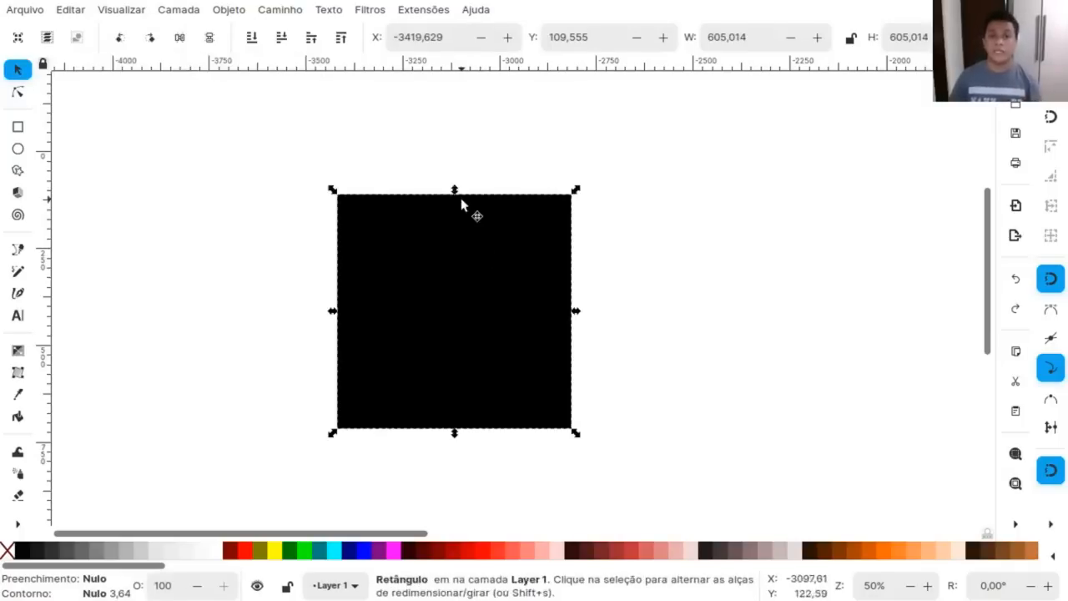
{"action": "left_click_drag", "start_coordinate": [455, 190], "coordinate": [448, 80]}
{"action": "left_click", "coordinate": [450, 83]}
{"action": "left_click_drag", "start_coordinate": [577, 81], "coordinate": [620, 306]}
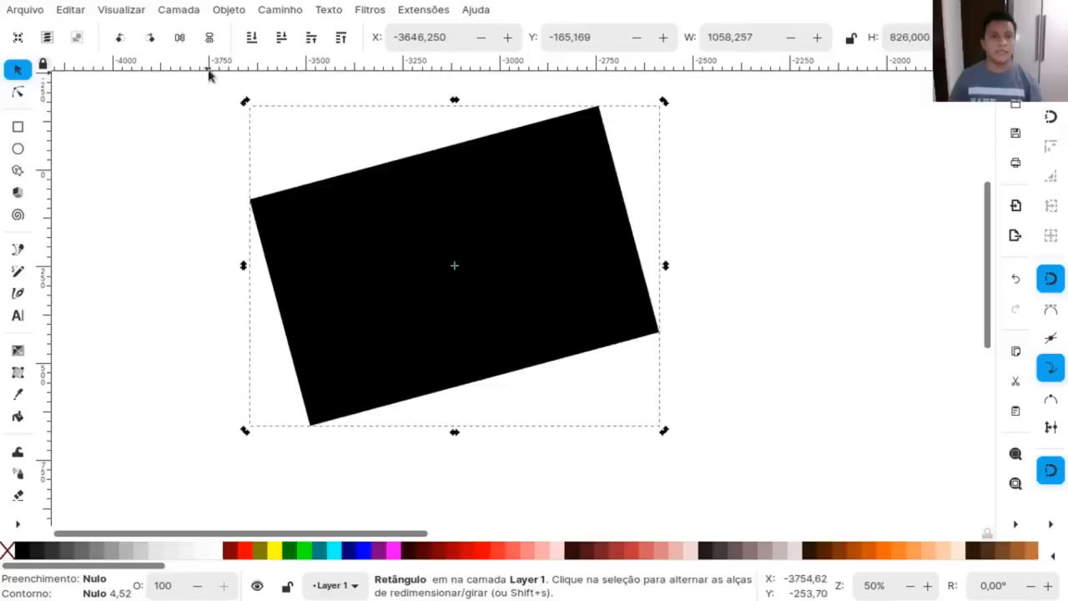
Flip the tilted rectangle horizontally and vertically, then clear the selection.
{"action": "left_click", "coordinate": [181, 38]}
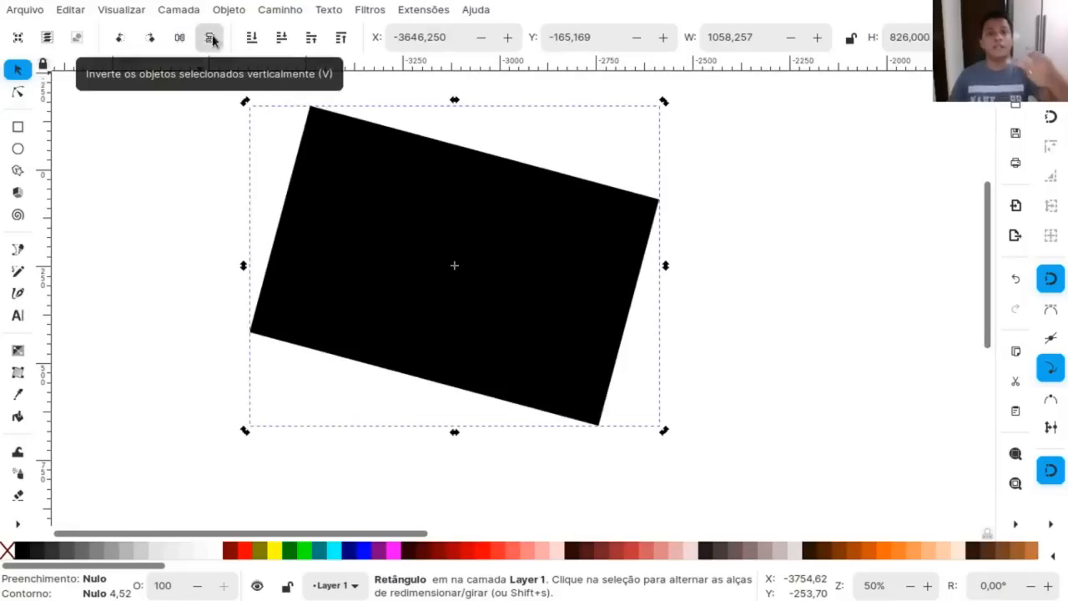
{"action": "left_click", "coordinate": [210, 37]}
{"action": "left_click", "coordinate": [762, 237]}
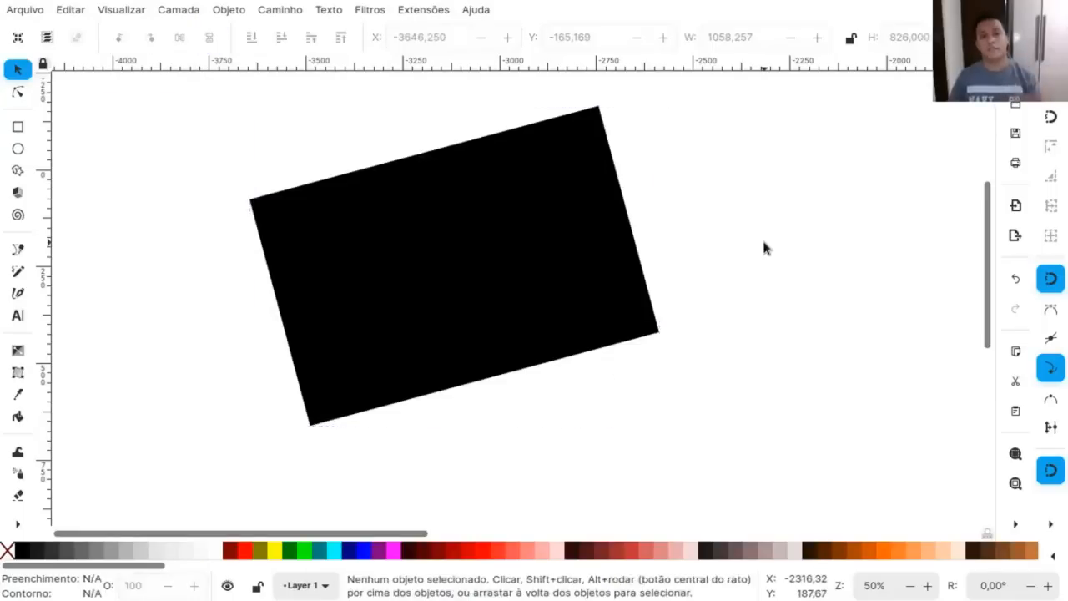
Draw a square about 451 px wide over the black rectangle and fill it with red.
{"action": "left_click", "coordinate": [491, 250]}
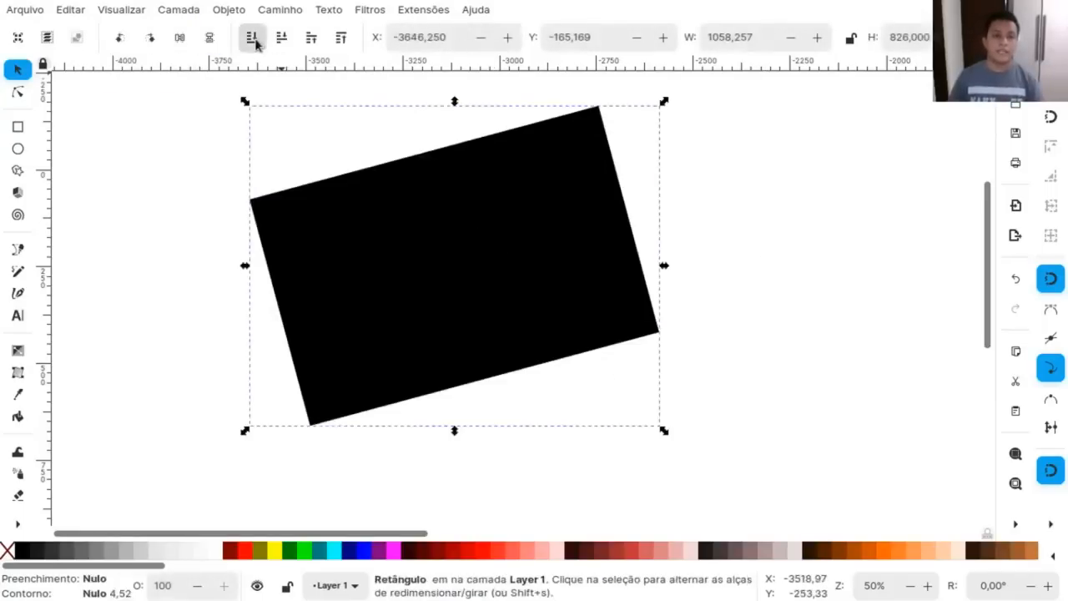
{"action": "left_click", "coordinate": [18, 126]}
{"action": "left_click_drag", "start_coordinate": [408, 154], "coordinate": [583, 329]}
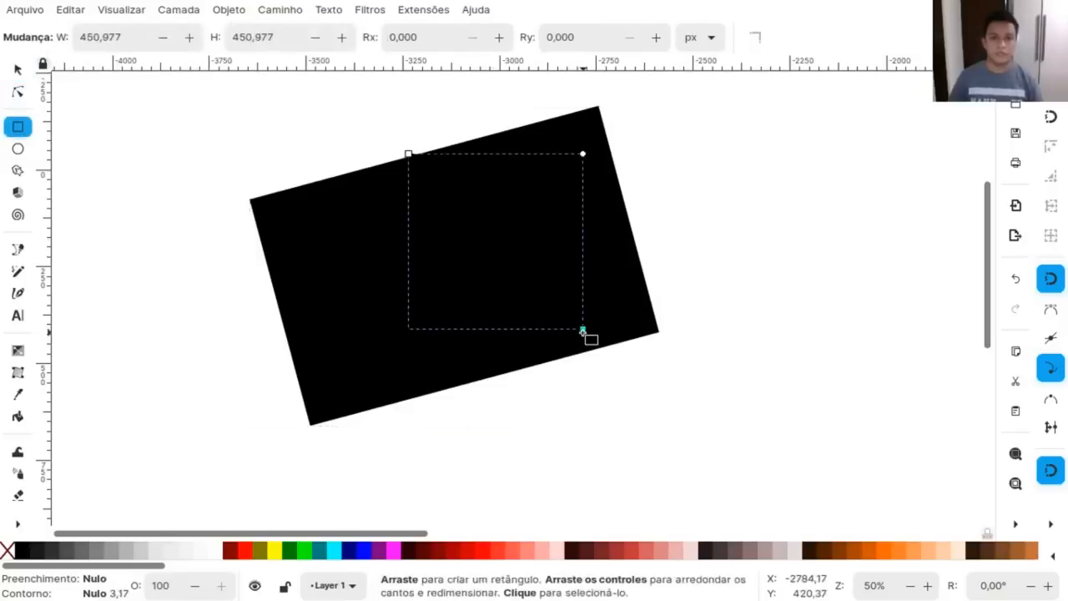
{"action": "left_click", "coordinate": [244, 550]}
Duplicate the red square, move the copy down and to the left so it overlaps the original, and fill it blue.
{"action": "left_click", "coordinate": [18, 69]}
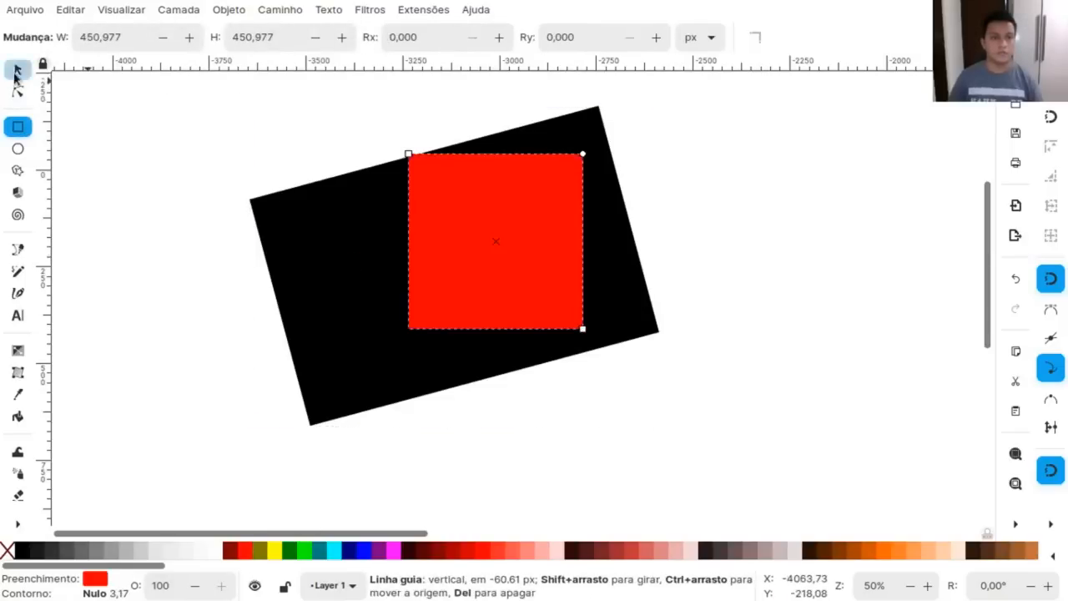
{"action": "key", "text": "ctrl+d"}
{"action": "left_click_drag", "start_coordinate": [513, 230], "coordinate": [378, 327]}
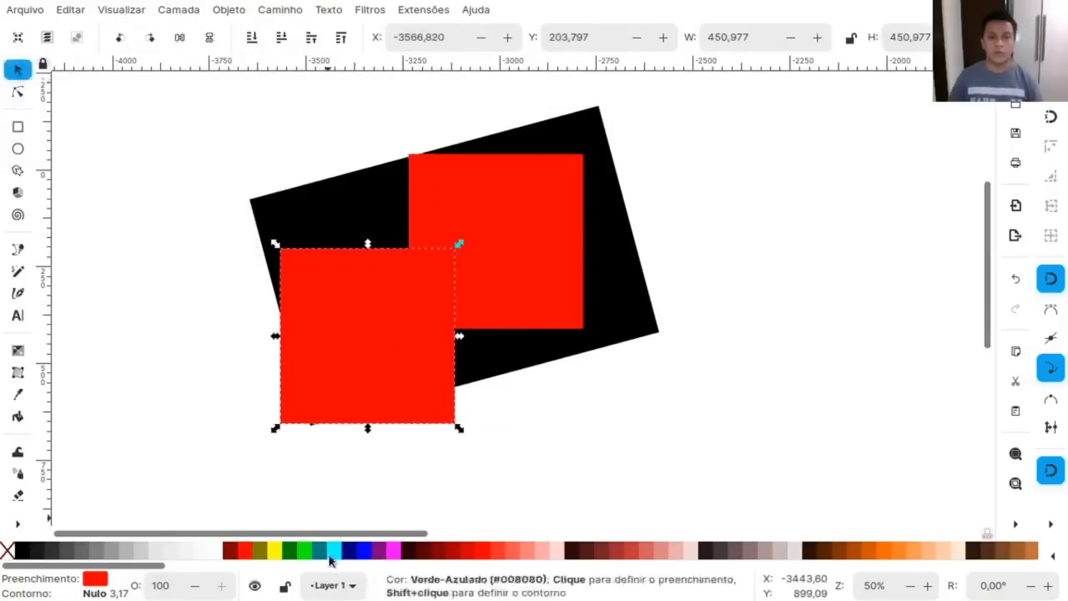
{"action": "left_click", "coordinate": [360, 550]}
{"action": "left_click", "coordinate": [160, 267]}
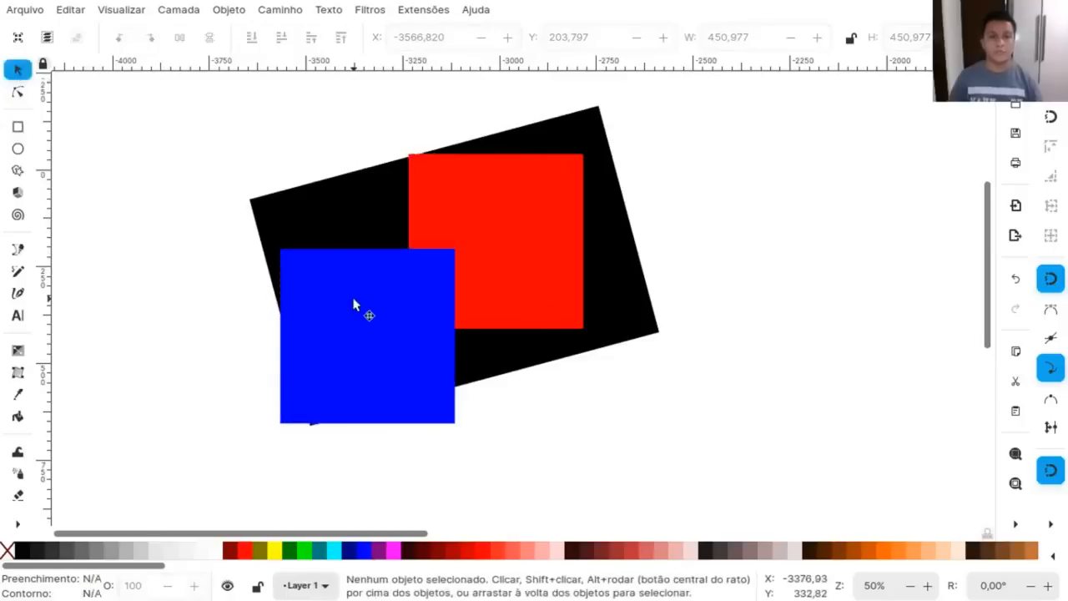
Select the red square and move it slightly up and left to about X -3245, Y -47.
{"action": "left_click", "coordinate": [308, 208]}
{"action": "left_click", "coordinate": [482, 173]}
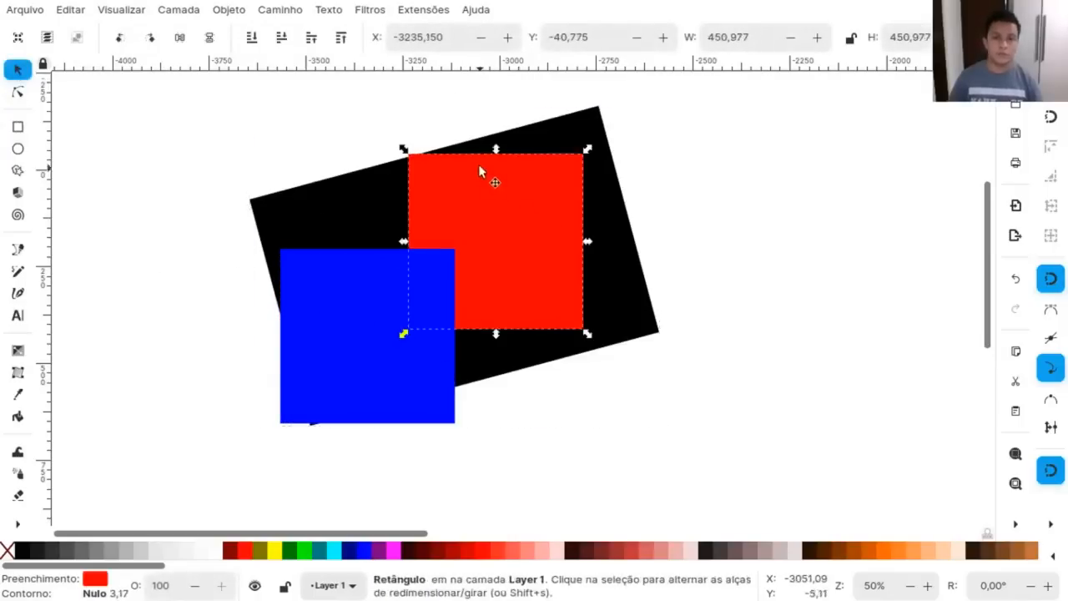
{"action": "left_click_drag", "start_coordinate": [495, 217], "coordinate": [488, 213]}
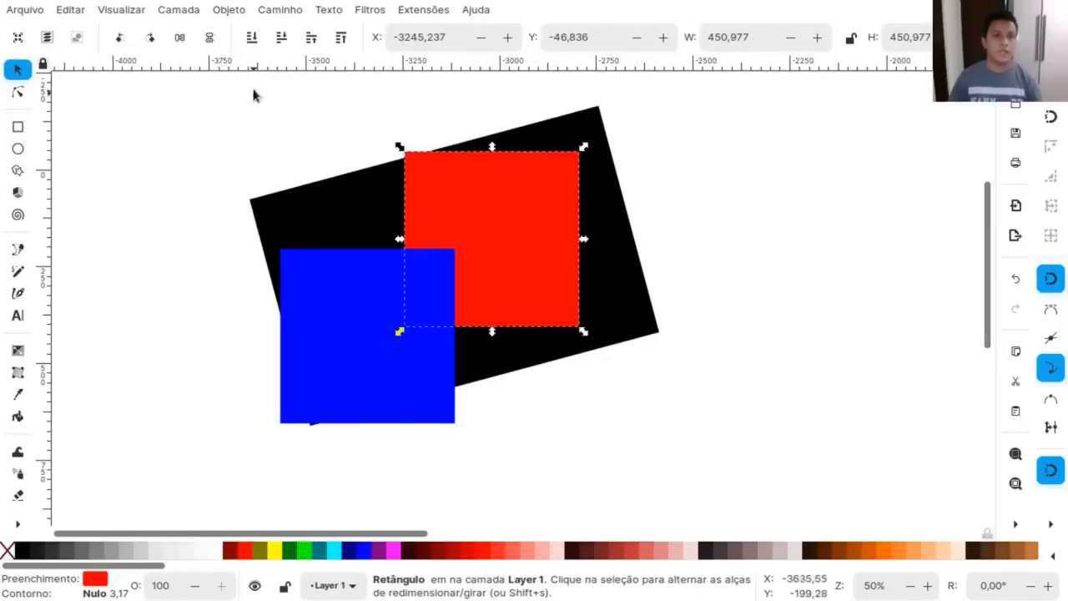
Try sending the red square to the back, undo it, and select the black rectangle.
{"action": "left_click", "coordinate": [253, 38]}
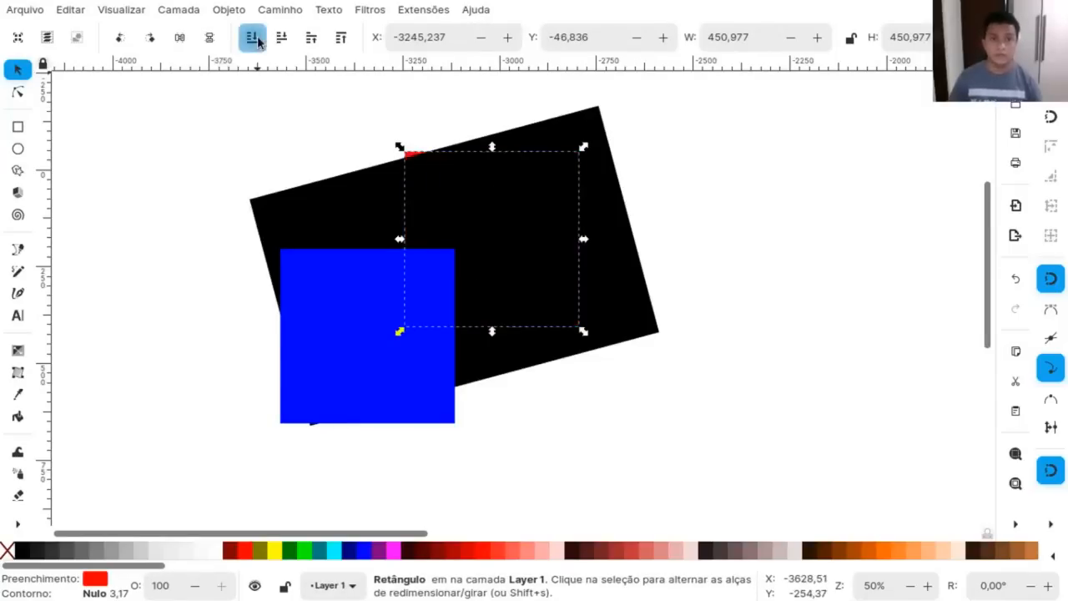
{"action": "key", "text": "ctrl+z"}
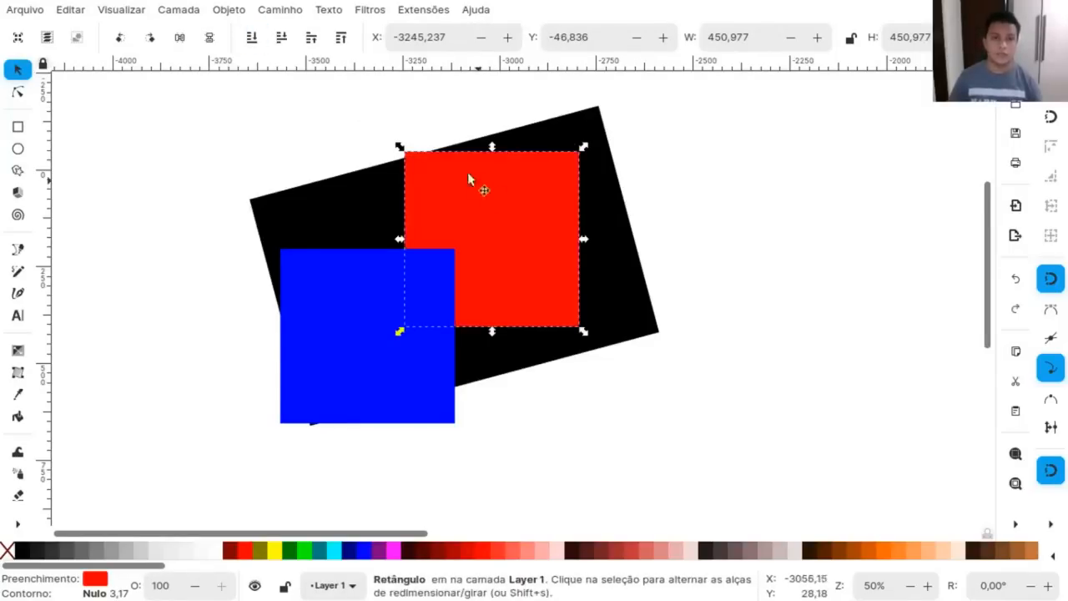
{"action": "left_click", "coordinate": [319, 217]}
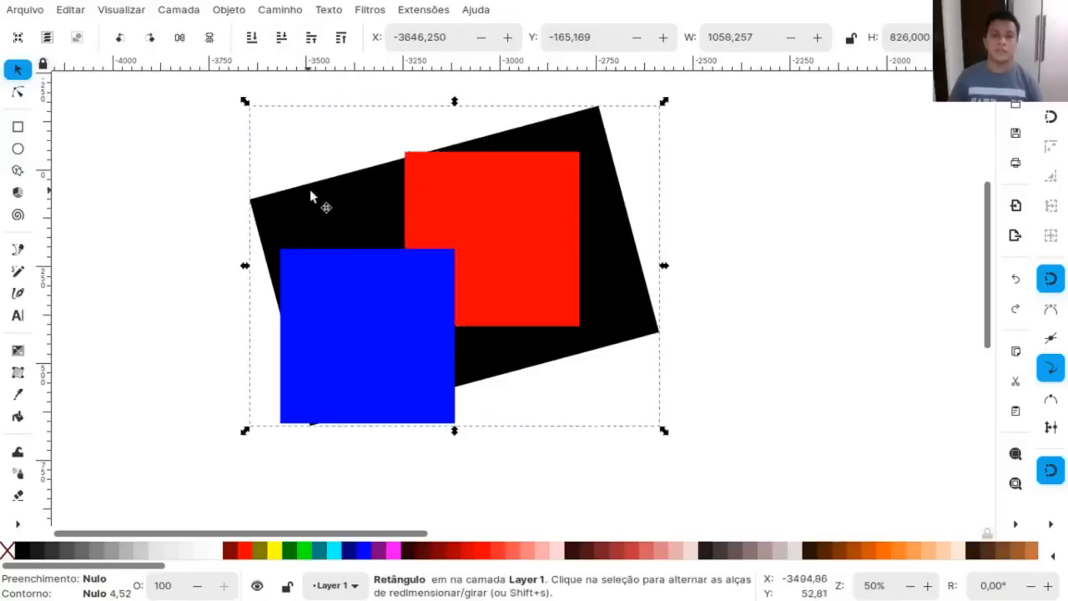
Lower the blue square one step in the stacking order and raise the black rectangle one step.
{"action": "left_click", "coordinate": [395, 321]}
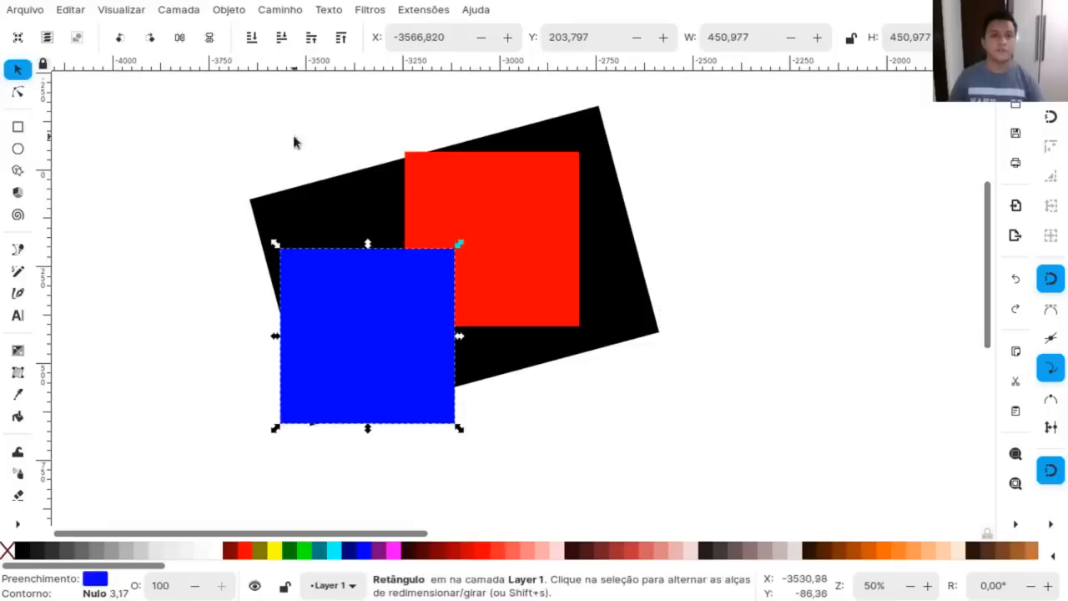
{"action": "left_click", "coordinate": [281, 39]}
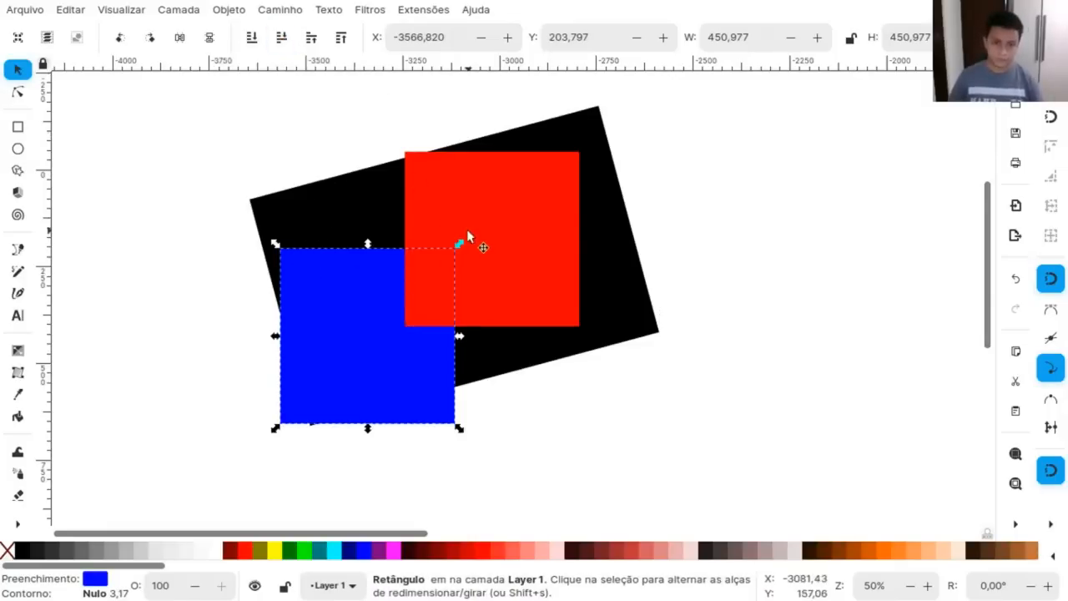
{"action": "left_click", "coordinate": [357, 213]}
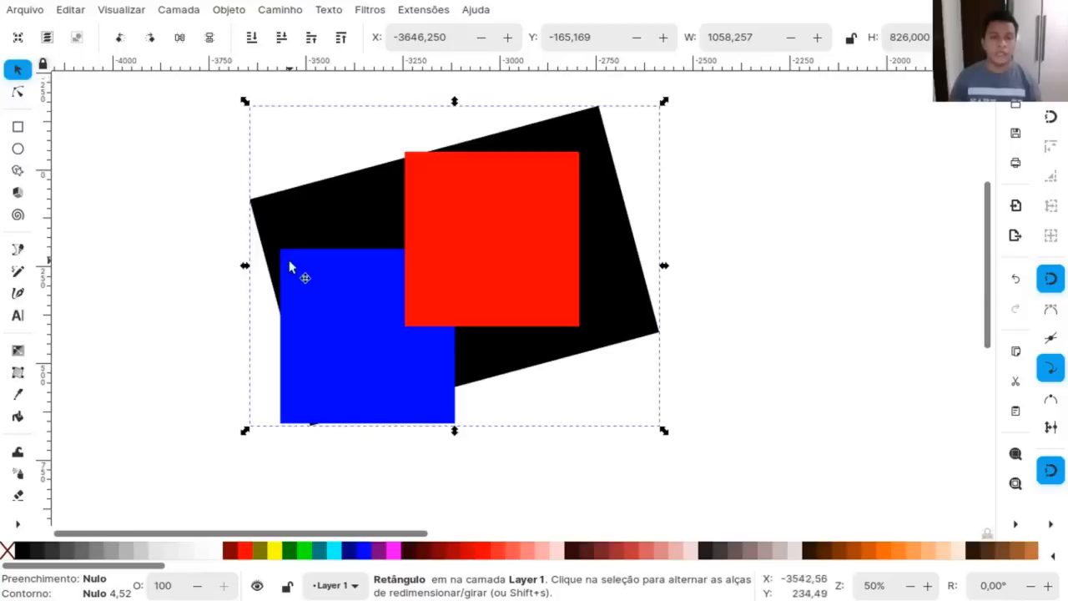
{"action": "left_click", "coordinate": [312, 38]}
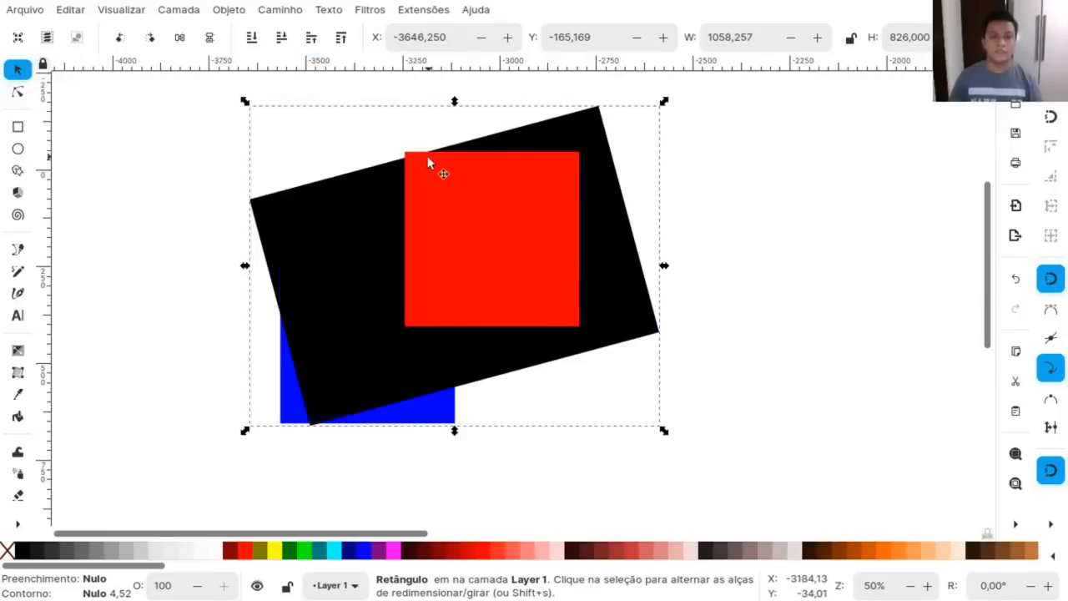
Raise the blue square to the top of the stacking order and clear the selection.
{"action": "left_click", "coordinate": [288, 416]}
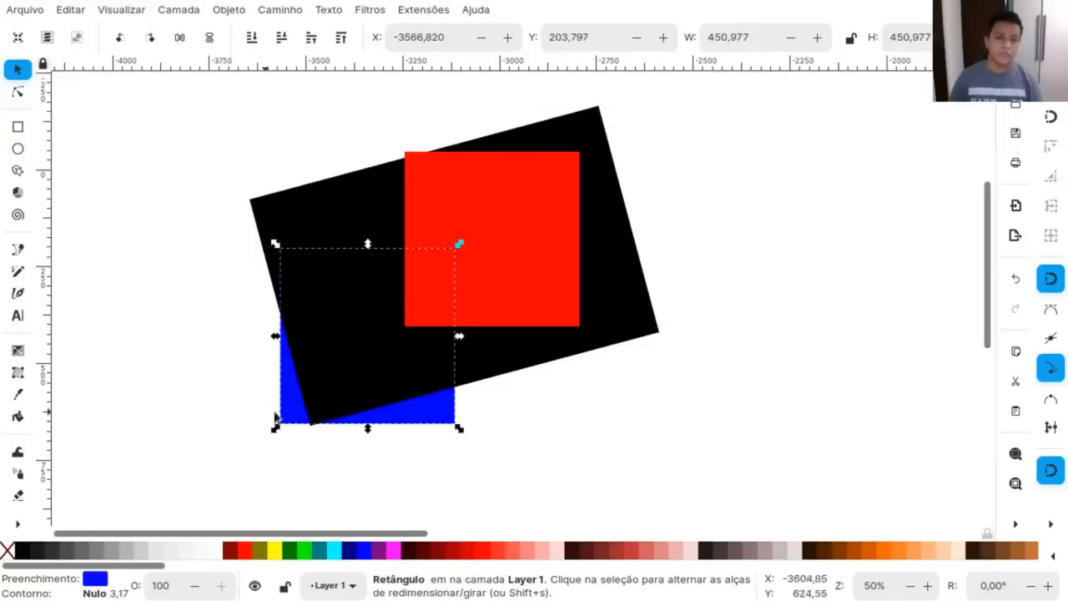
{"action": "left_click", "coordinate": [341, 38]}
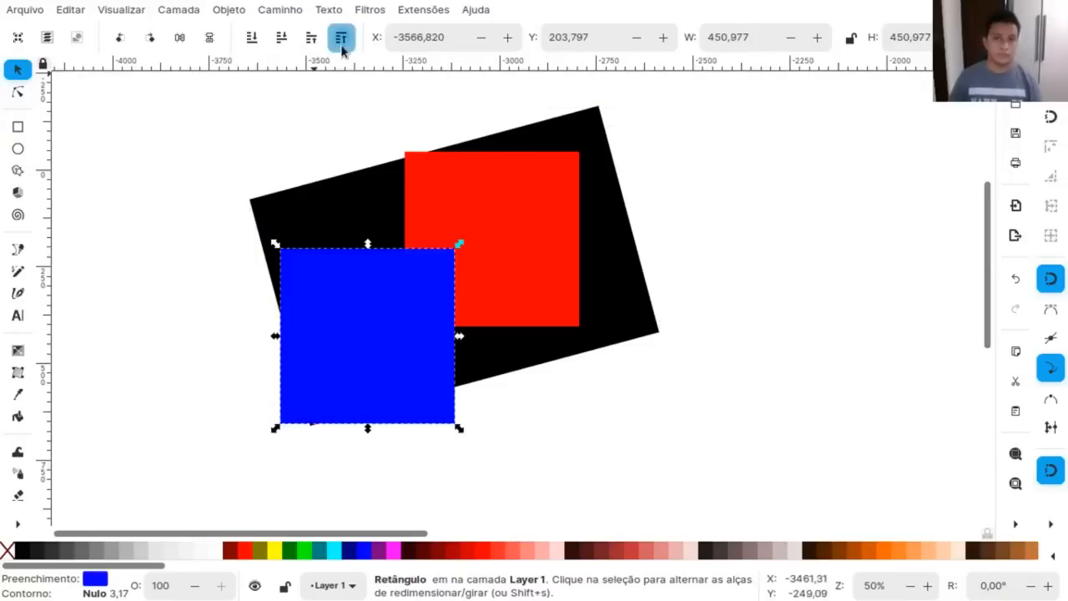
{"action": "left_click", "coordinate": [803, 475]}
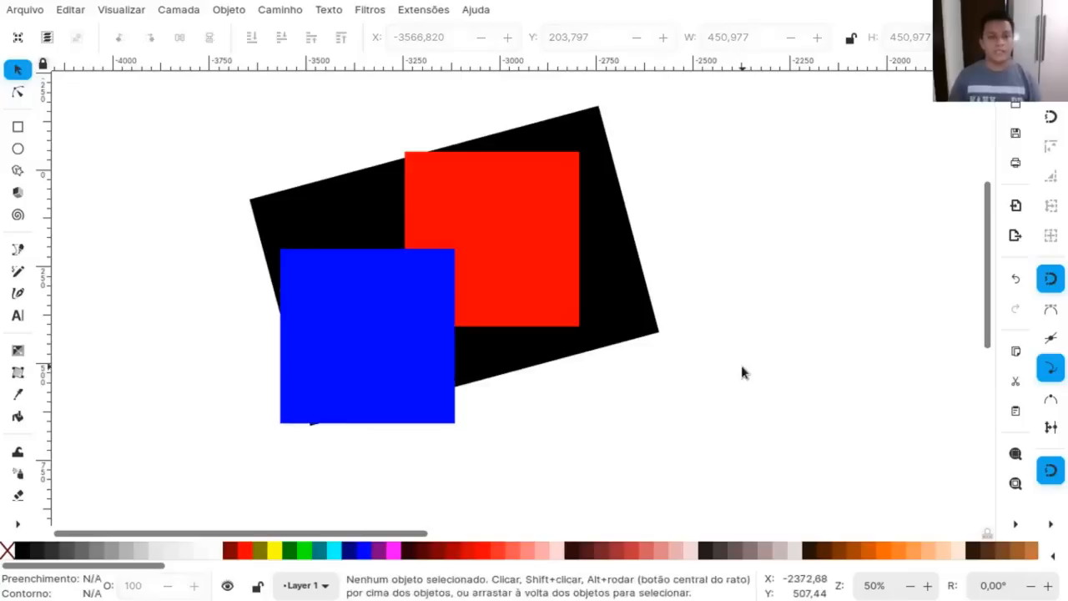